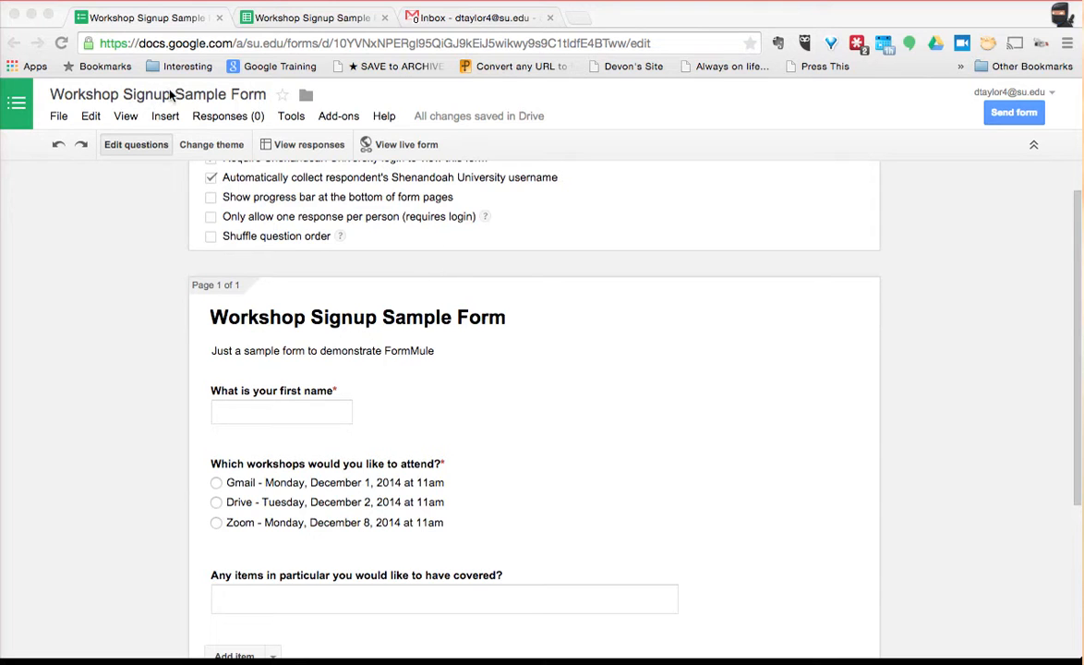
- Switch to the form's responses spreadsheet and launch the formMule email merge utility add-on
{"action": "scroll", "coordinate": [395, 473], "scroll_direction": "down", "scroll_amount": 3}
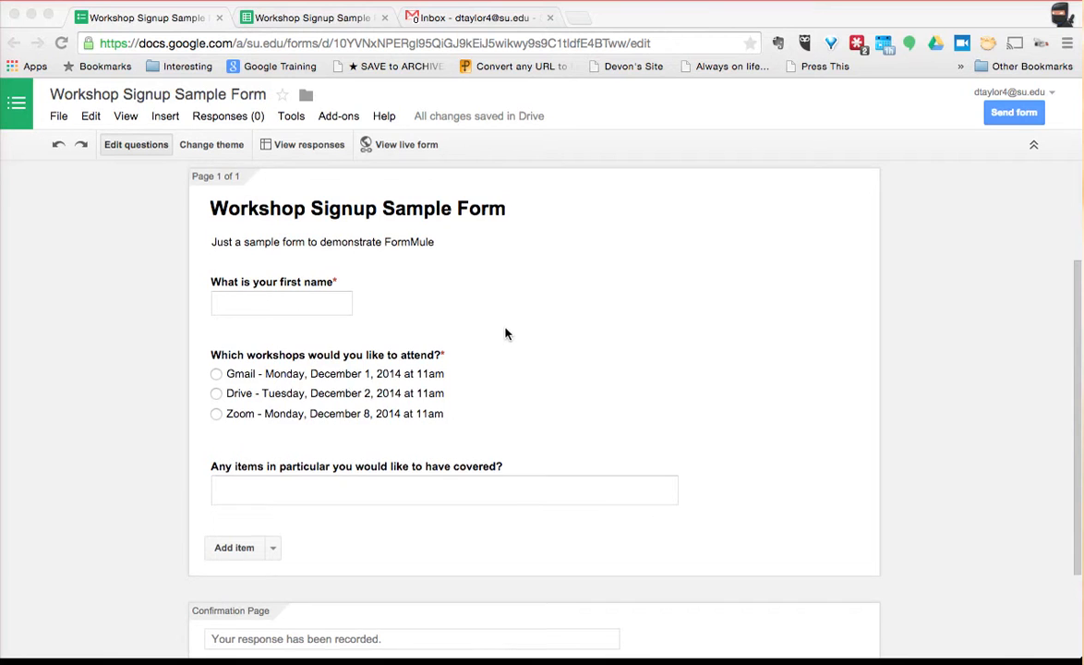
{"action": "scroll", "coordinate": [503, 329], "scroll_direction": "up", "scroll_amount": 2}
{"action": "scroll", "coordinate": [706, 399], "scroll_direction": "up", "scroll_amount": 2}
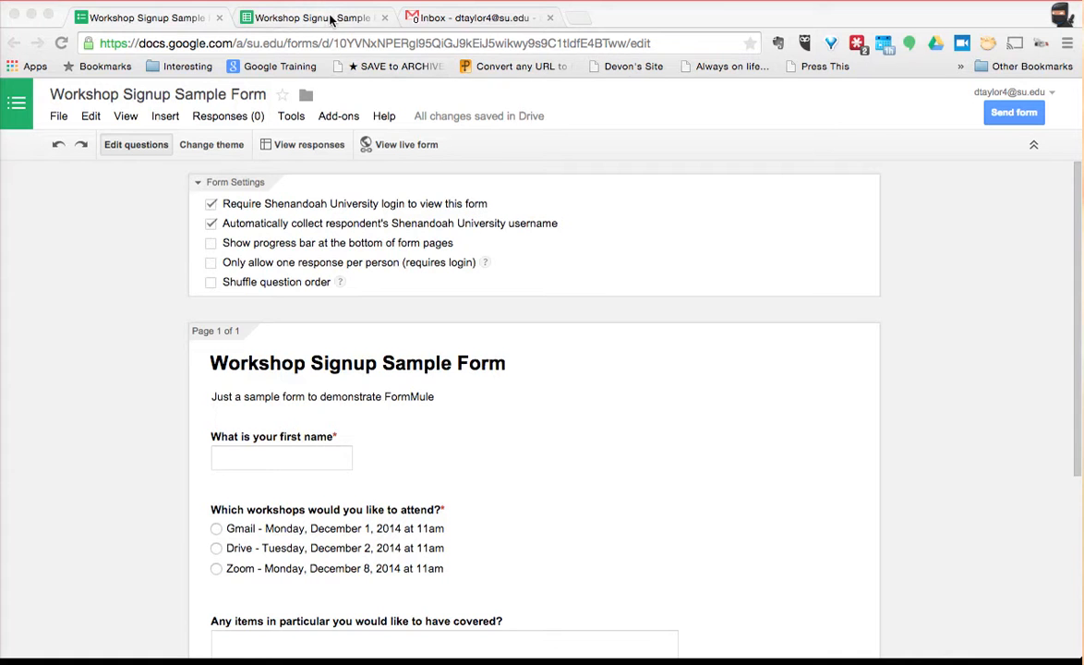
{"action": "left_click", "coordinate": [306, 19]}
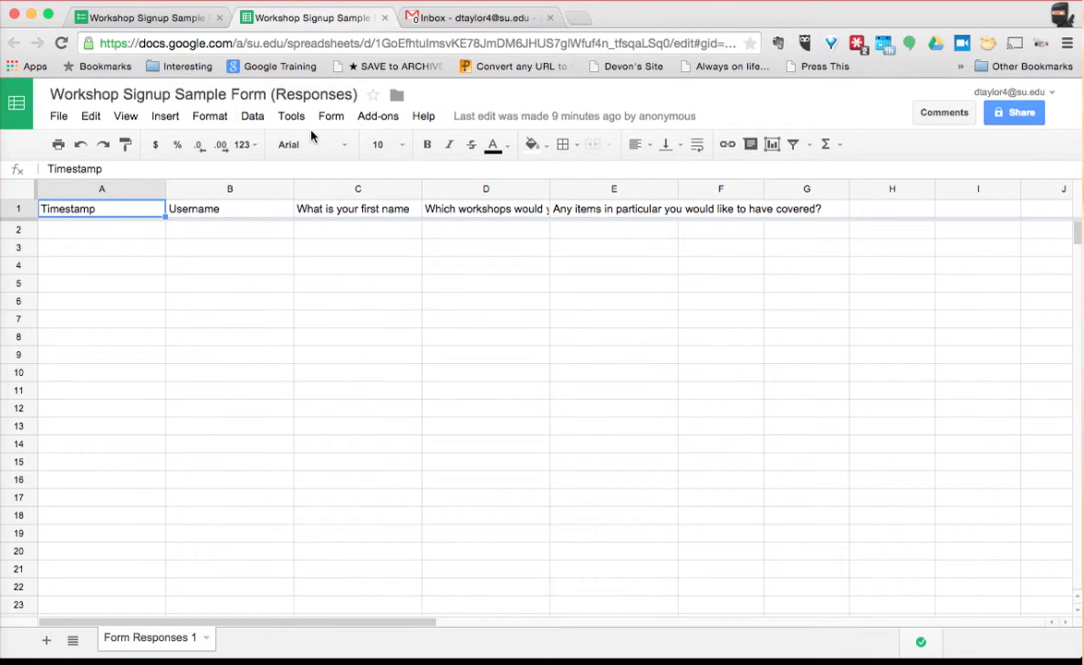
{"action": "left_click", "coordinate": [379, 117]}
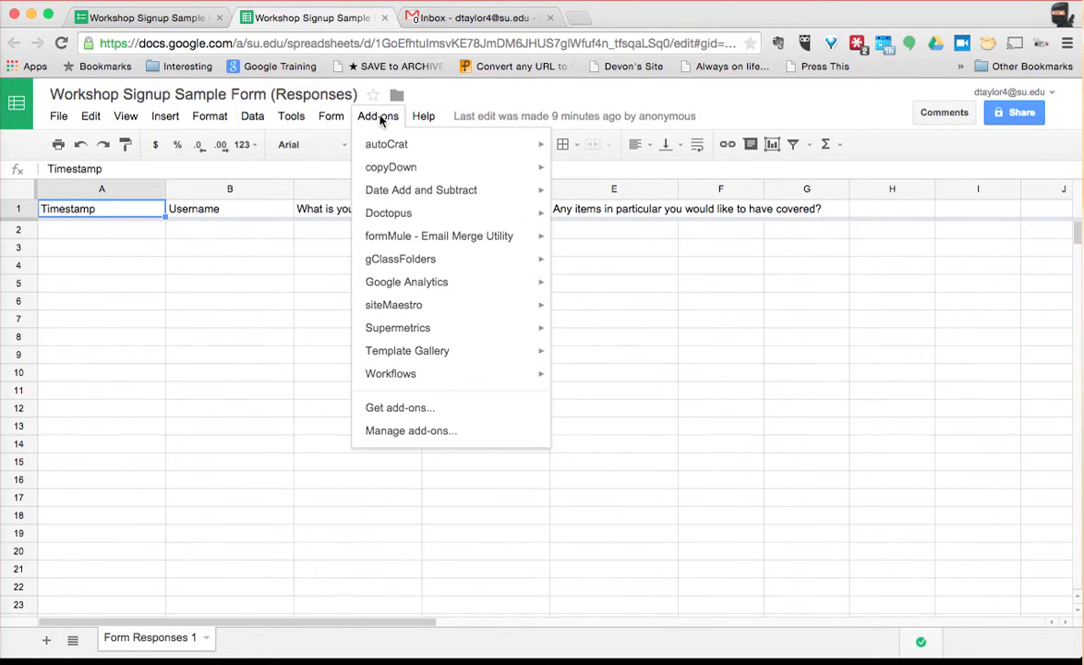
{"action": "mouse_move", "coordinate": [394, 240]}
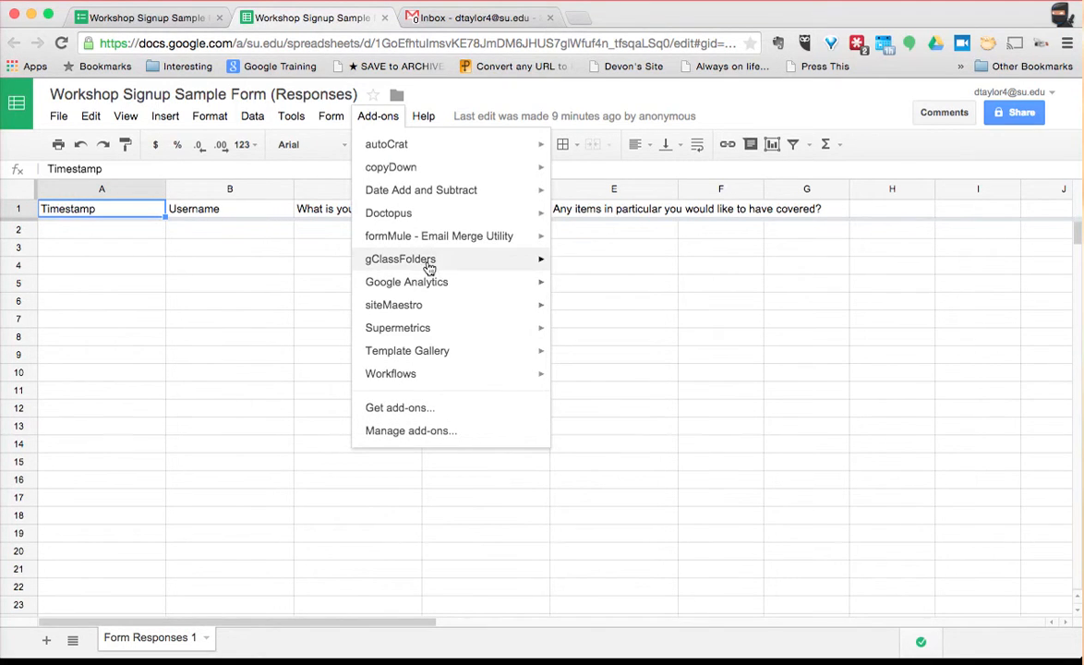
{"action": "mouse_move", "coordinate": [428, 232]}
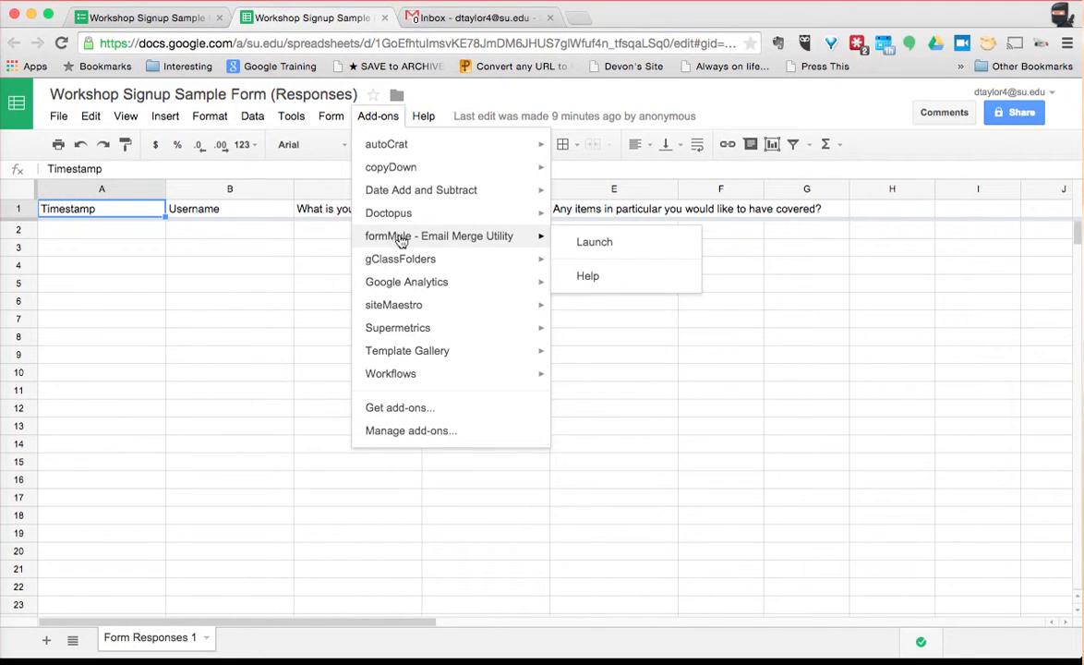
{"action": "left_click", "coordinate": [590, 244]}
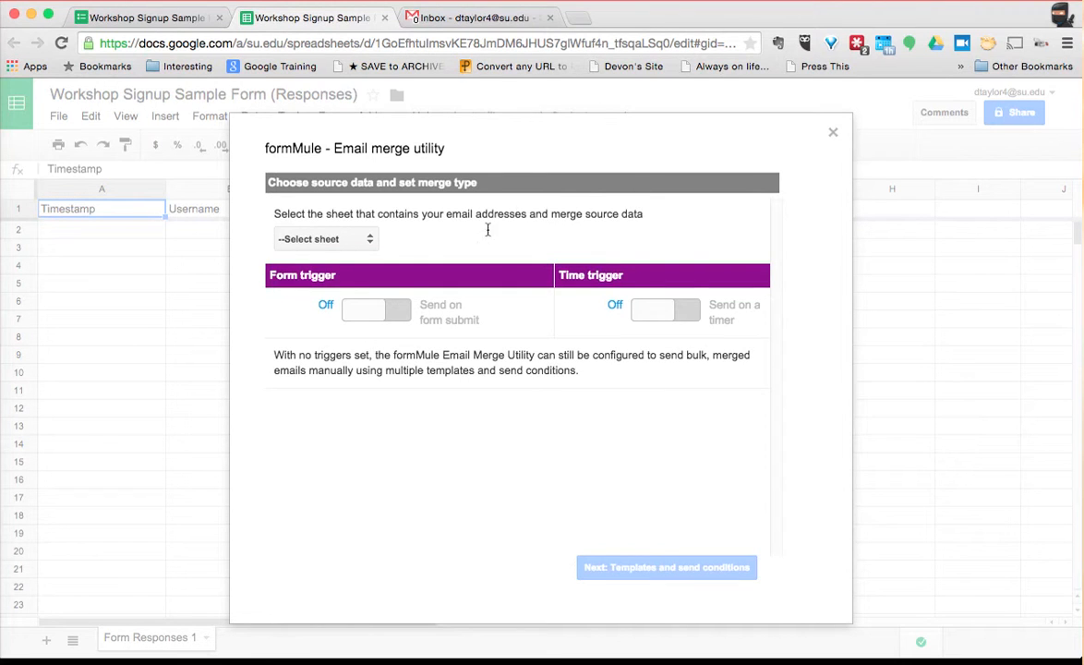
- Use Form Responses 1 as the merge source, enable sending on form submit, and log case numbers and form edit URLs
{"action": "left_click", "coordinate": [360, 244]}
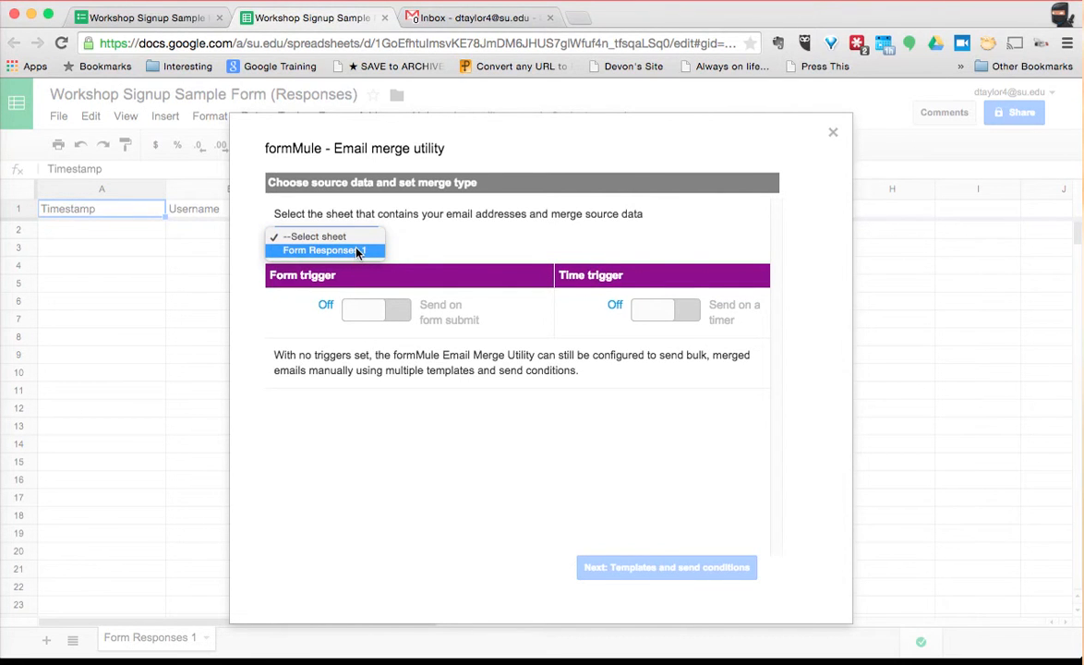
{"action": "left_click", "coordinate": [358, 250]}
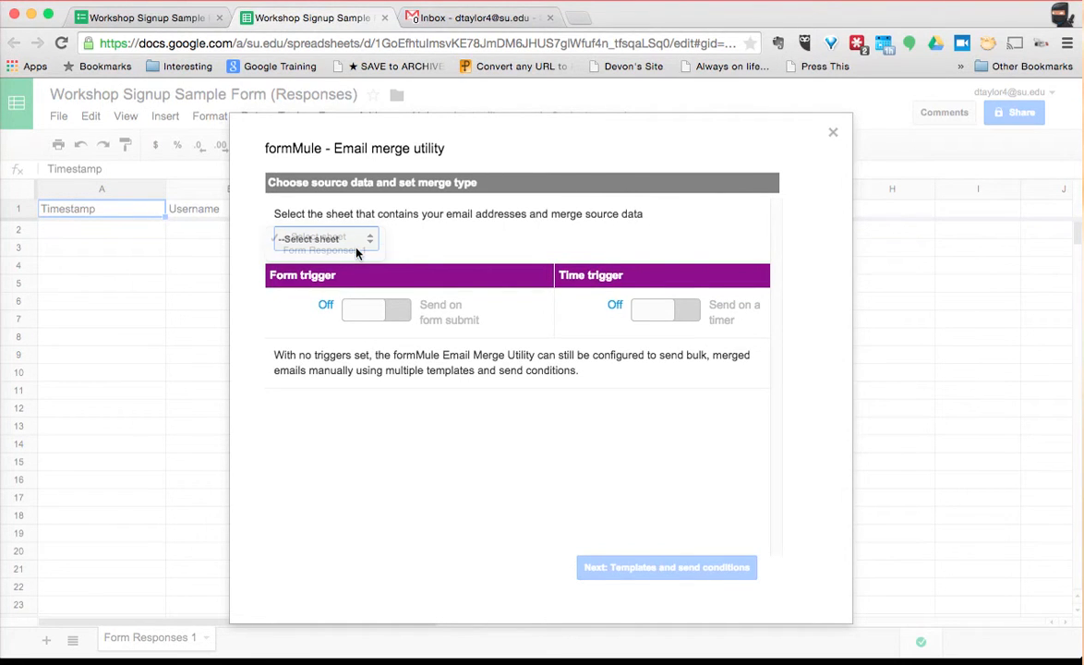
{"action": "left_click", "coordinate": [377, 312]}
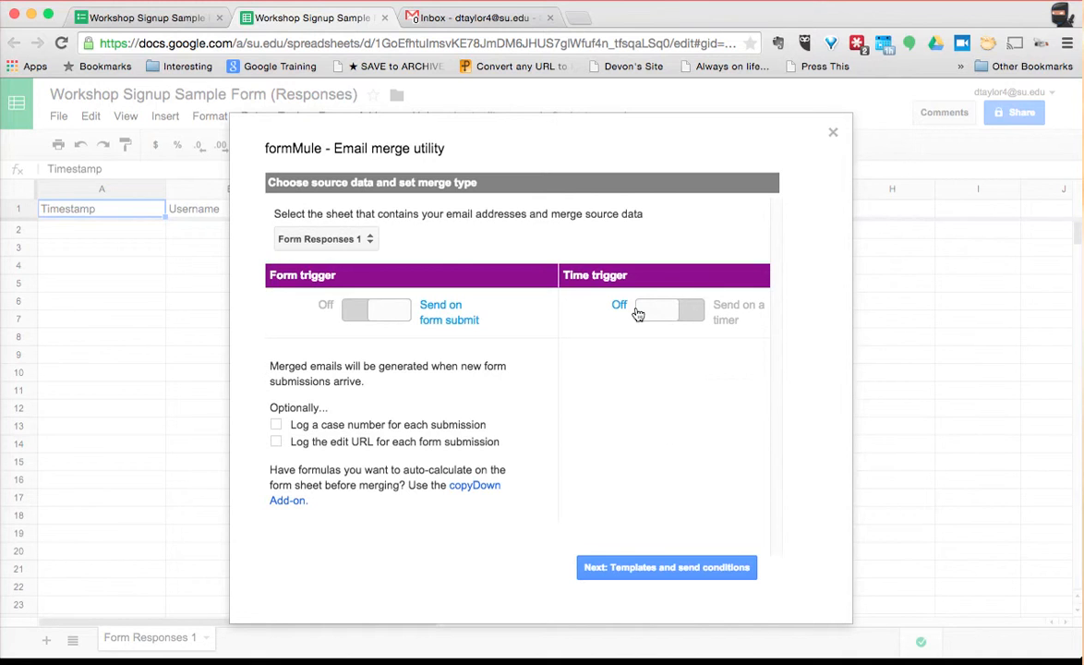
{"action": "left_click", "coordinate": [276, 425]}
{"action": "left_click", "coordinate": [276, 443]}
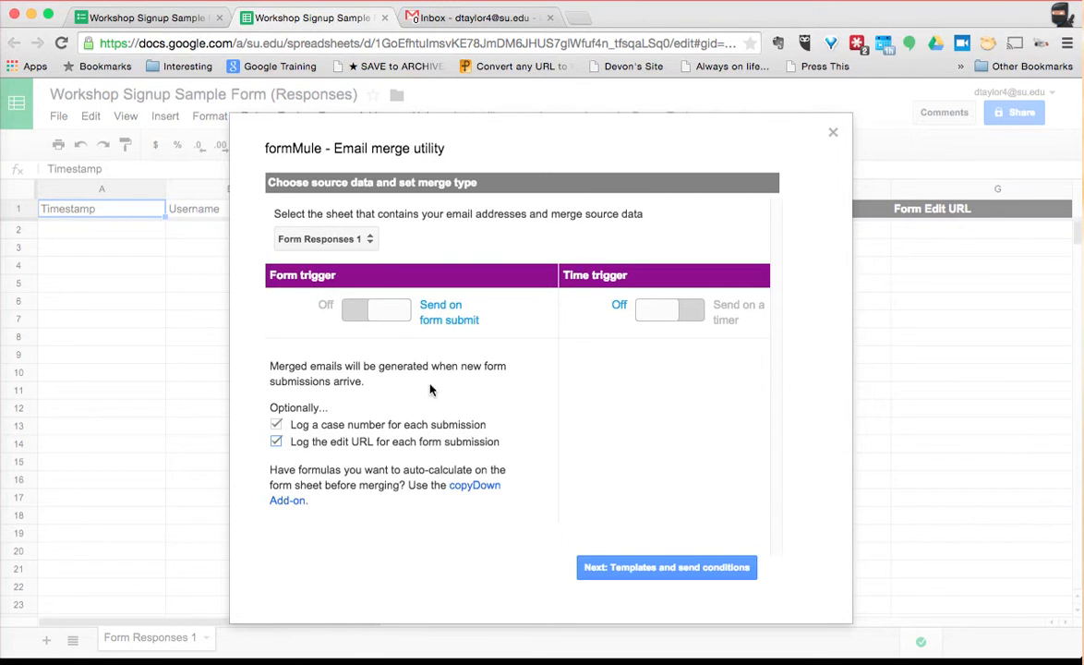
- In the signup form's confirmation page settings, publish a public link to form results and allow responders to edit responses after submitting
{"action": "left_click", "coordinate": [143, 19]}
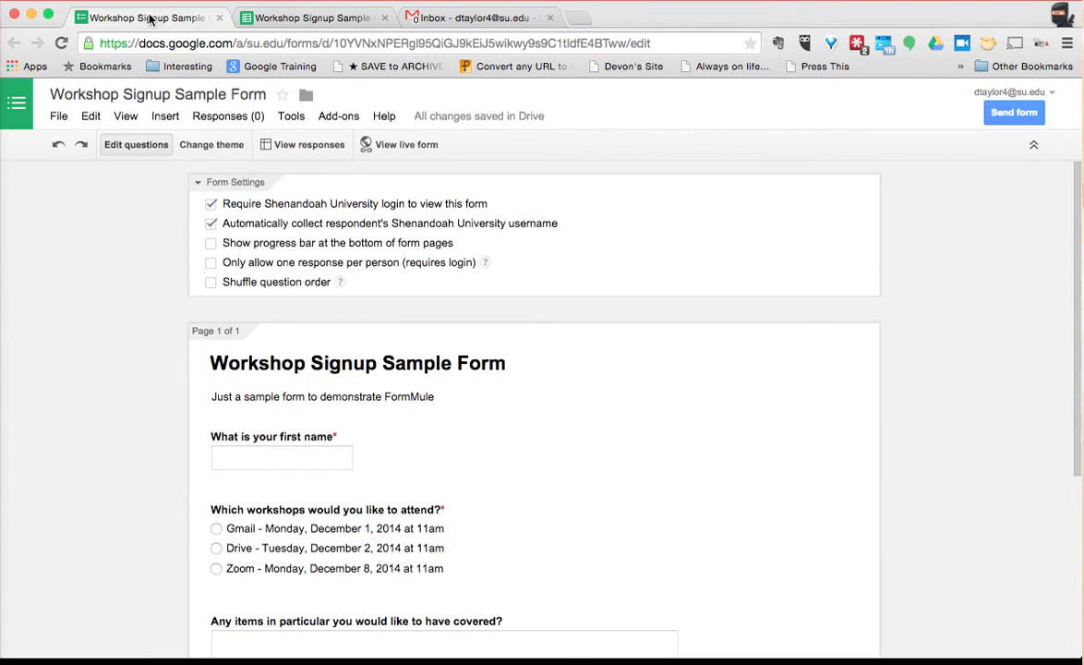
{"action": "scroll", "coordinate": [337, 401], "scroll_direction": "down", "scroll_amount": 5}
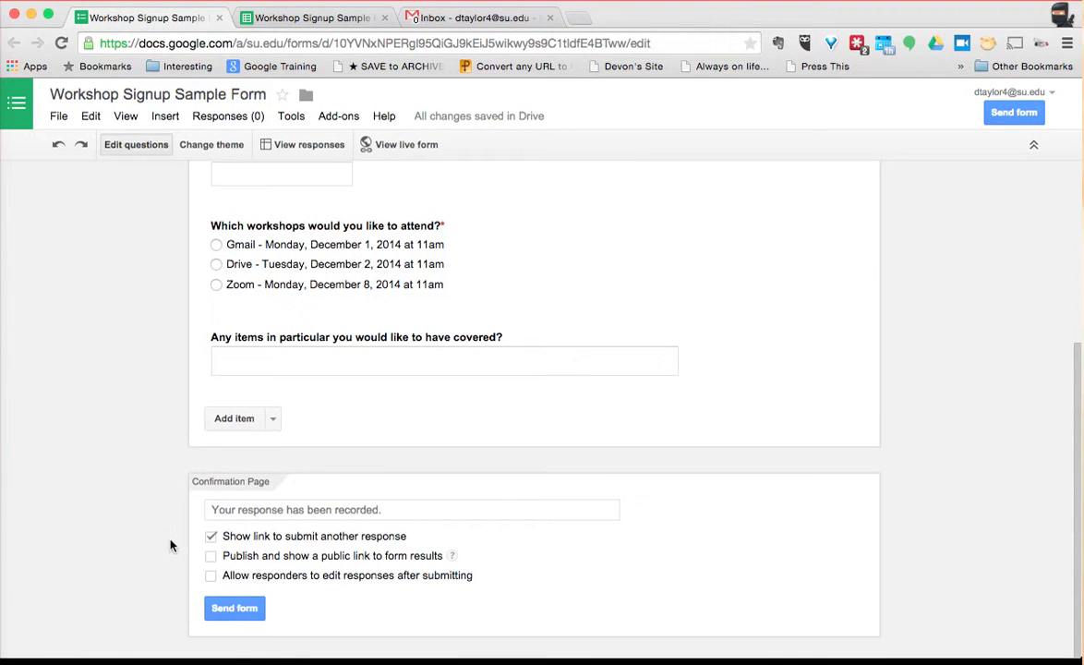
{"action": "left_click", "coordinate": [211, 555]}
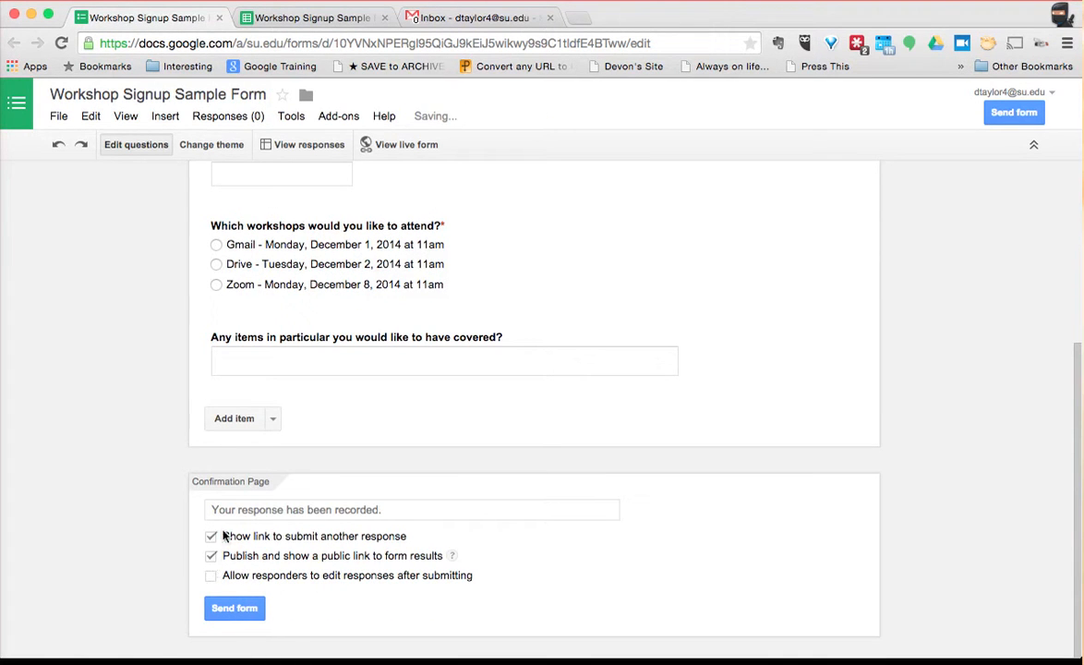
{"action": "left_click", "coordinate": [211, 576]}
- Return to the formMule setup, continue to templates and send conditions, and keep the number of email templates at 1
{"action": "left_click", "coordinate": [314, 17]}
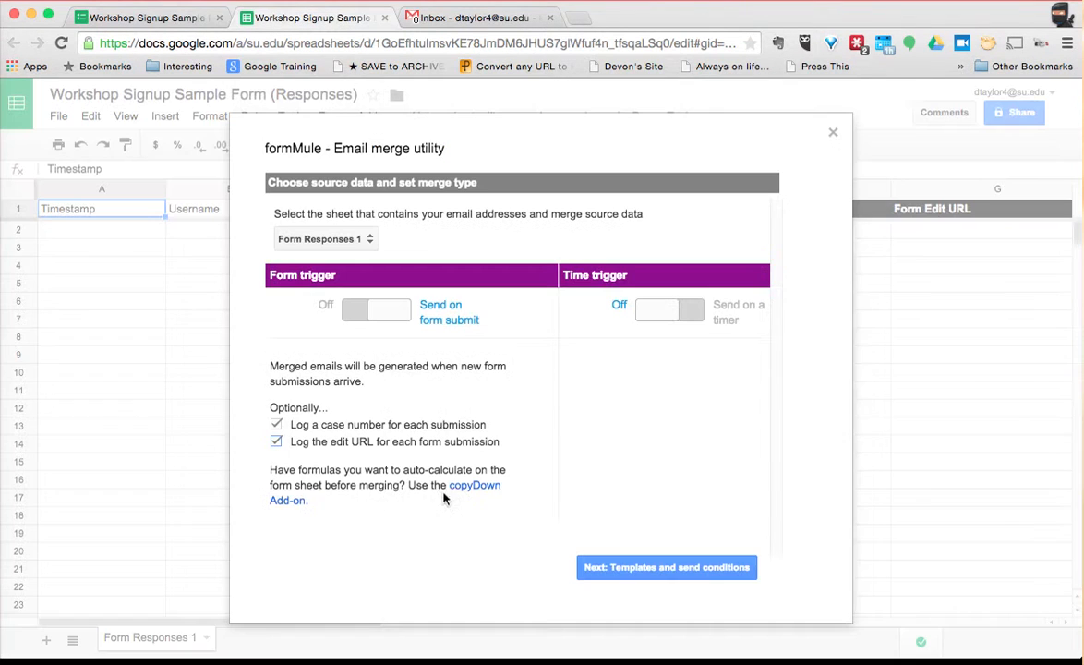
{"action": "left_click", "coordinate": [653, 570]}
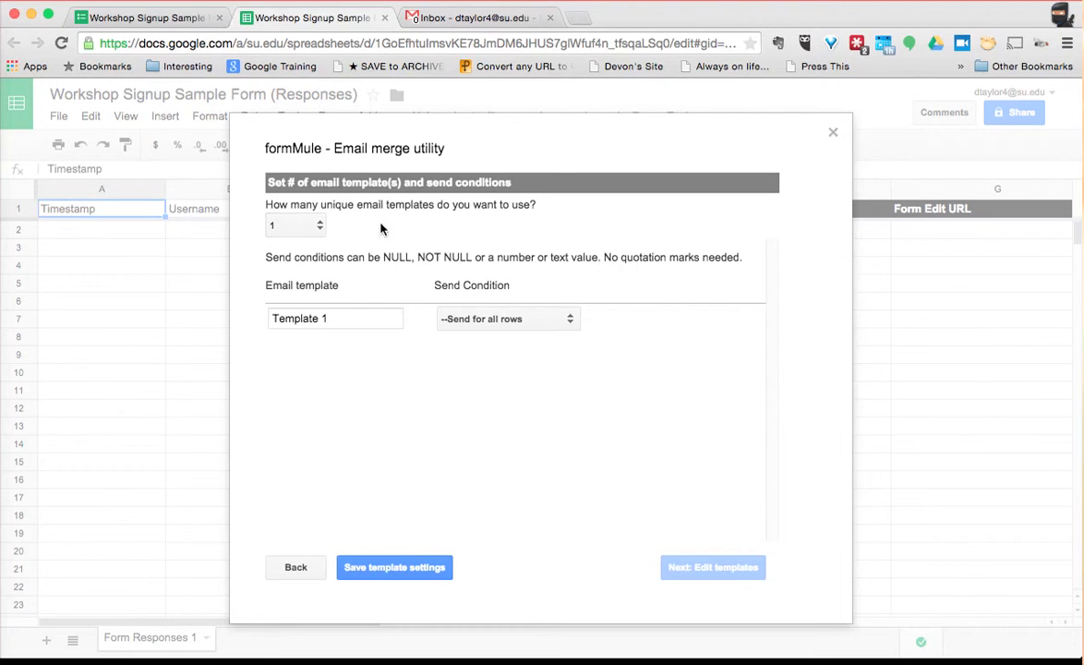
{"action": "left_click", "coordinate": [310, 227]}
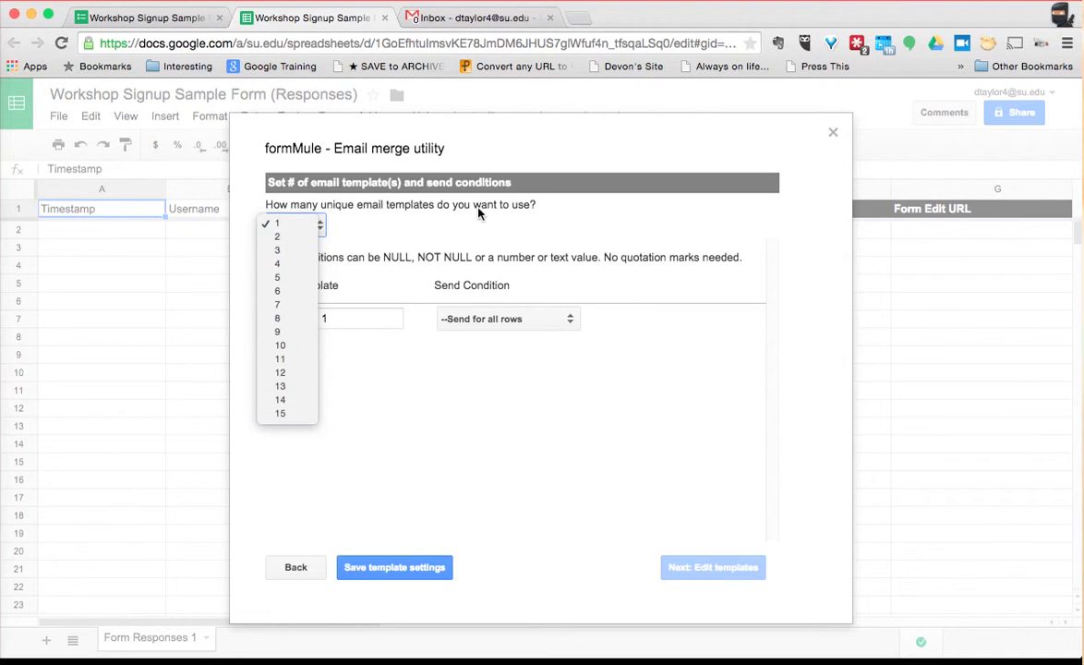
{"action": "left_click", "coordinate": [457, 227]}
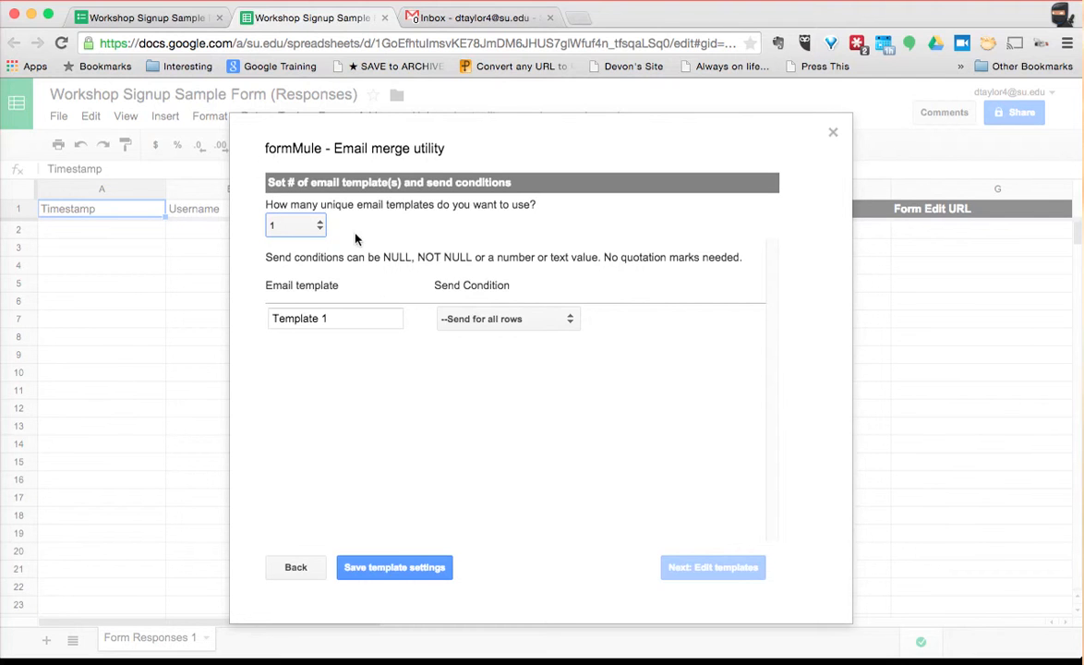
- Review the signup form's title and workshop questions, and return to the email template settings
{"action": "left_click", "coordinate": [178, 19]}
{"action": "scroll", "coordinate": [280, 418], "scroll_direction": "up", "scroll_amount": 4}
{"action": "scroll", "coordinate": [277, 430], "scroll_direction": "down", "scroll_amount": 1}
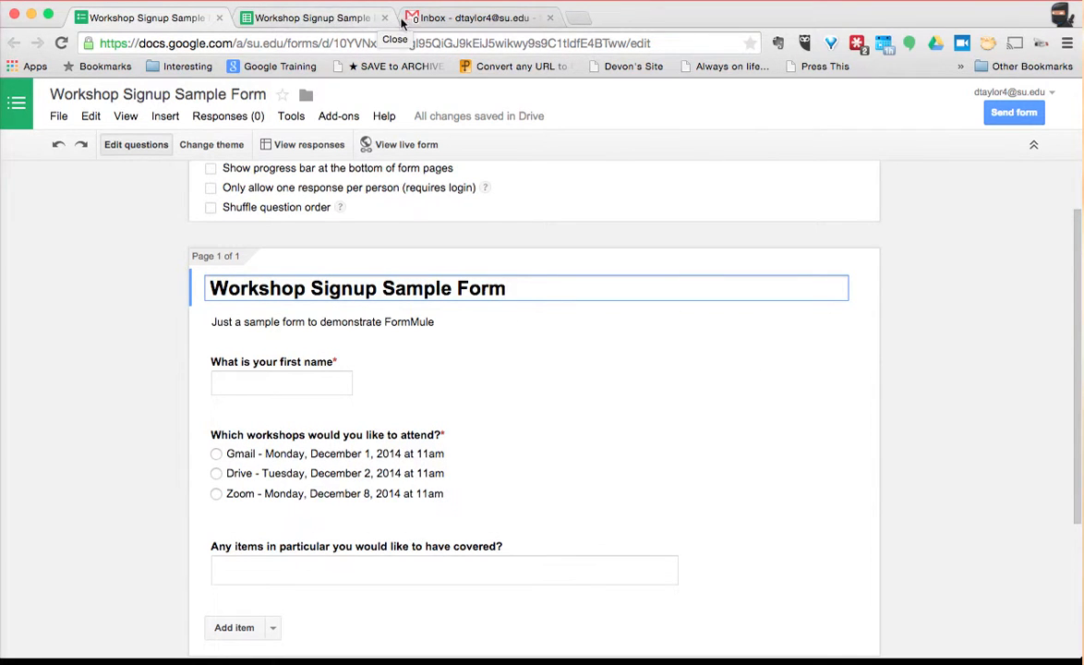
{"action": "left_click", "coordinate": [284, 16]}
{"action": "double_click", "coordinate": [372, 310]}
{"action": "left_click", "coordinate": [369, 317]}
{"action": "left_click", "coordinate": [377, 305]}
- Set Template 1's send condition to send for all rows, save the template settings, and proceed to editing the templates
{"action": "left_click", "coordinate": [498, 320]}
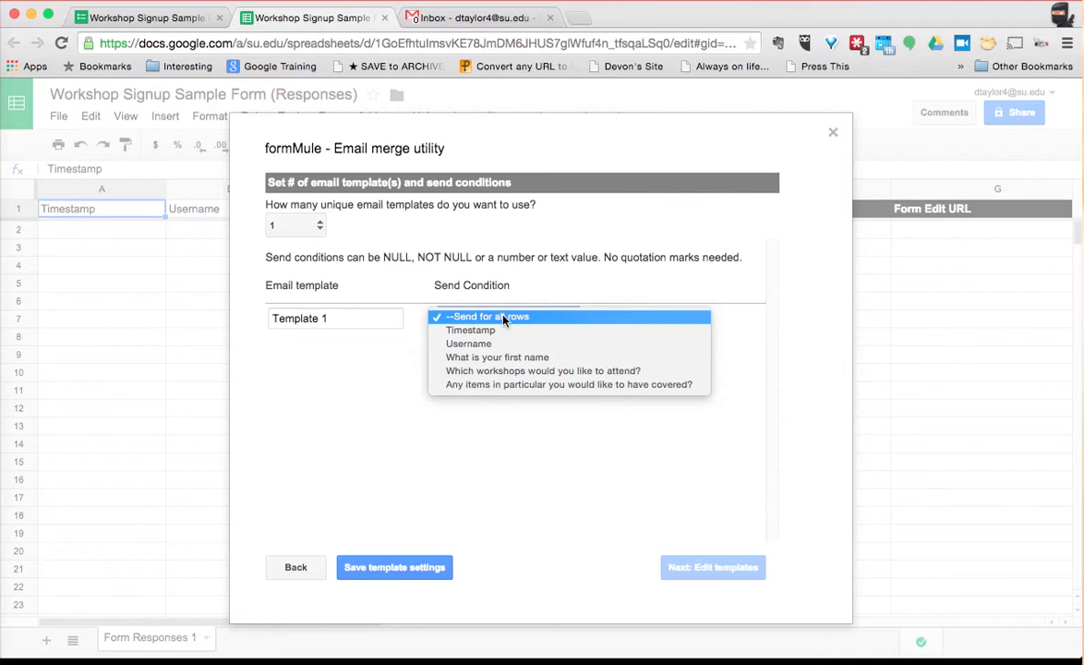
{"action": "left_click", "coordinate": [504, 318]}
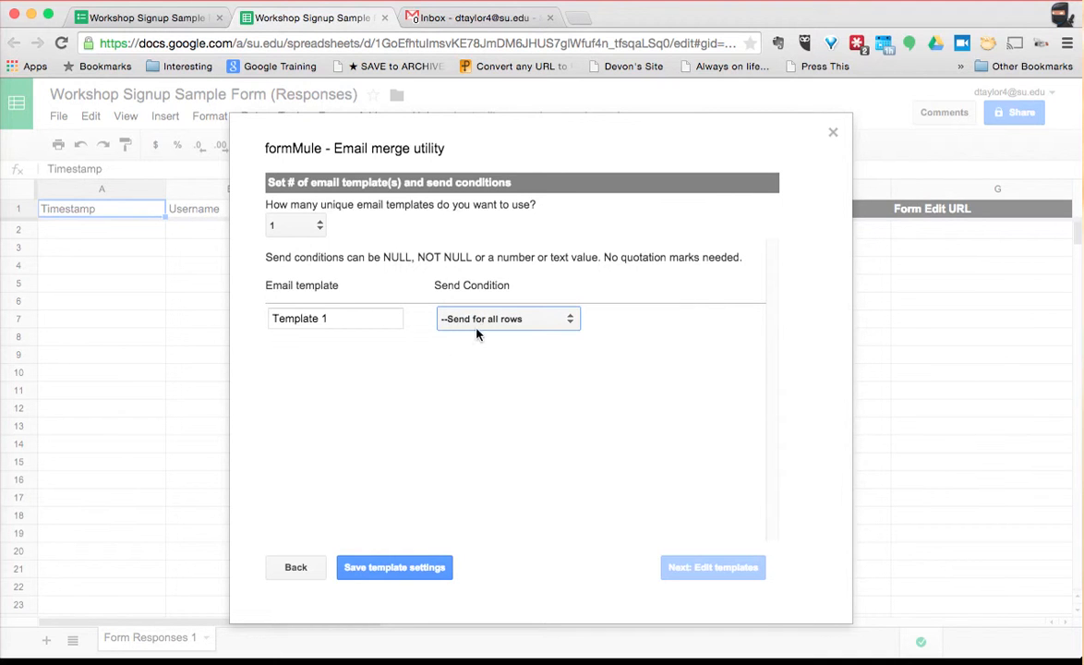
{"action": "left_click", "coordinate": [478, 323]}
{"action": "left_click", "coordinate": [484, 331]}
{"action": "left_click", "coordinate": [492, 318]}
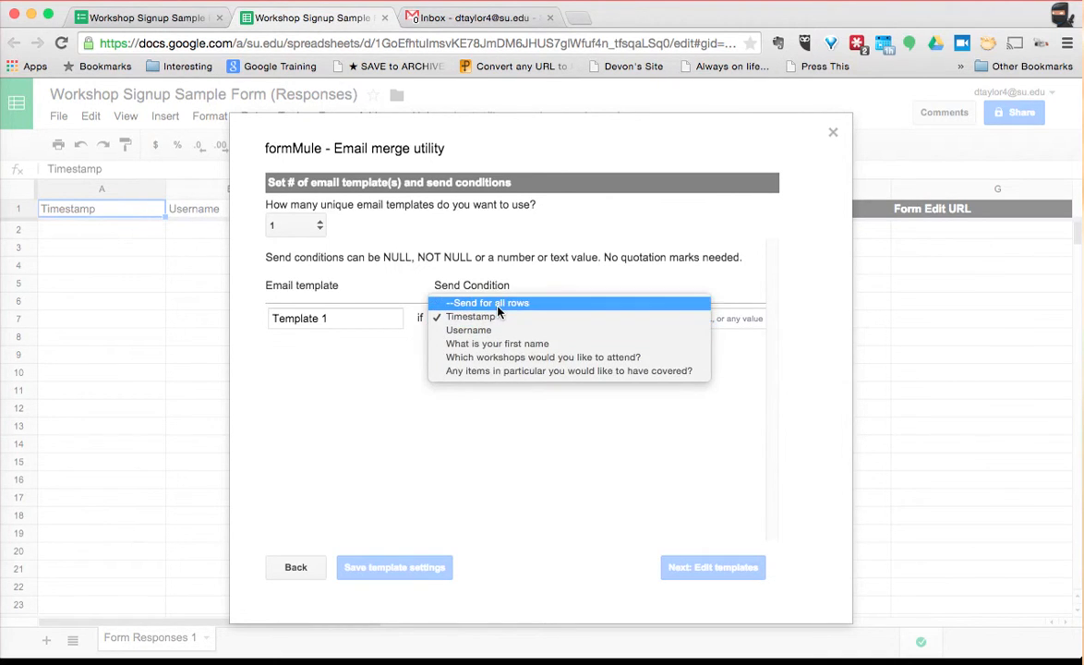
{"action": "left_click", "coordinate": [499, 309]}
{"action": "left_click", "coordinate": [421, 568]}
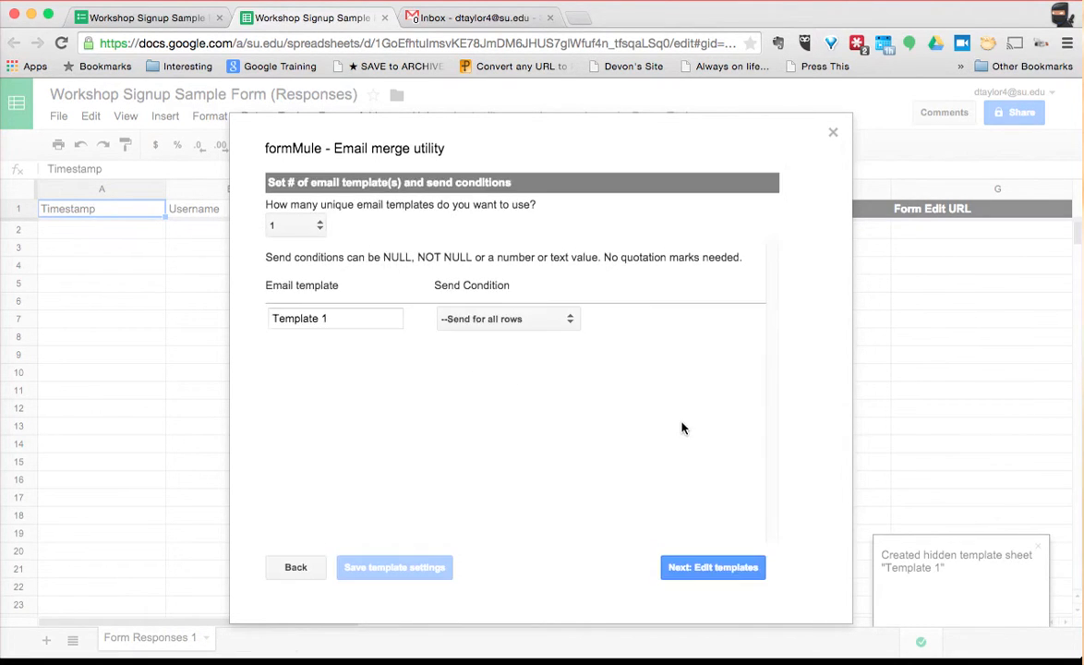
{"action": "left_click", "coordinate": [720, 570]}
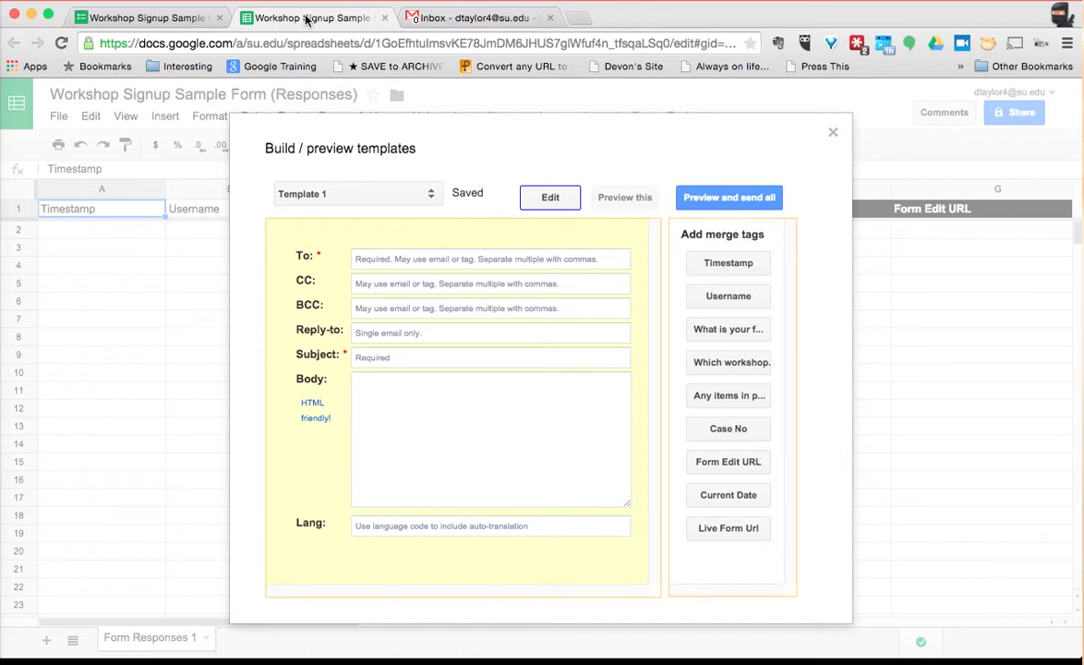
- Open the Email Template document from the form's Drive folder, Help Desk, and copy its entire message text
{"action": "left_click", "coordinate": [152, 18]}
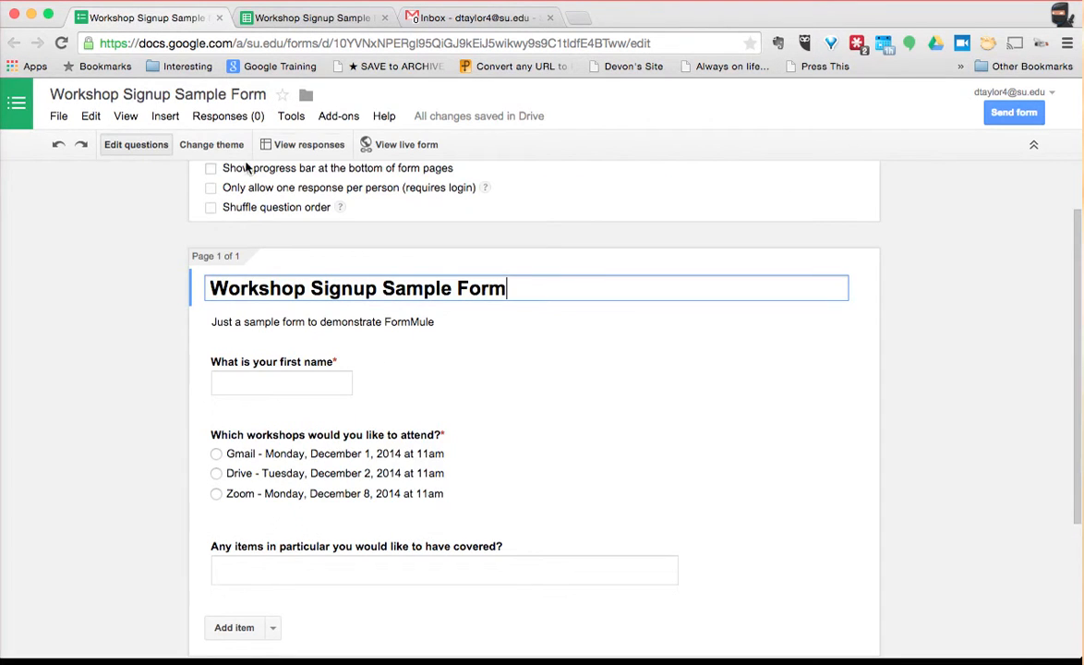
{"action": "left_click", "coordinate": [307, 99]}
{"action": "left_click", "coordinate": [309, 157]}
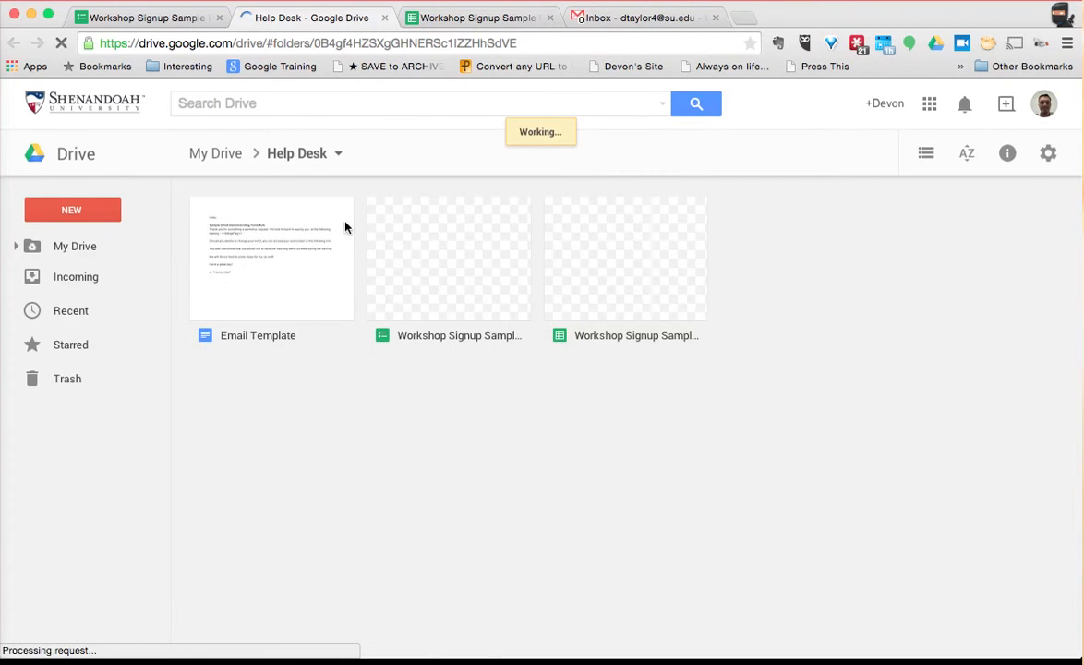
{"action": "left_click", "coordinate": [279, 270]}
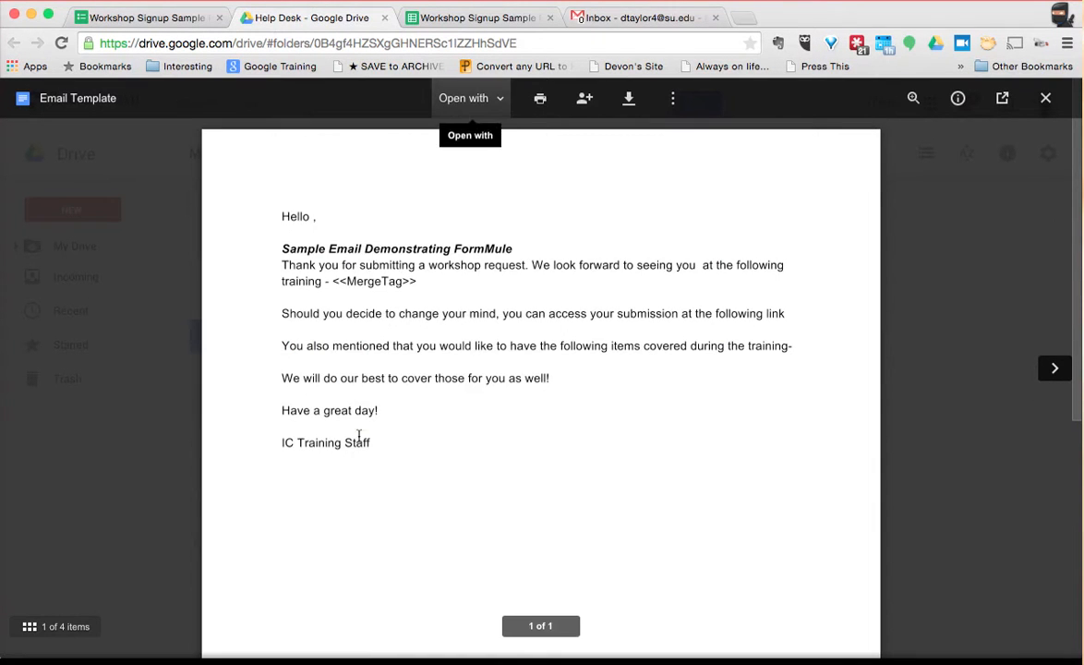
{"action": "left_click_drag", "start_coordinate": [359, 436], "coordinate": [258, 203]}
{"action": "key", "text": "ctrl+c"}
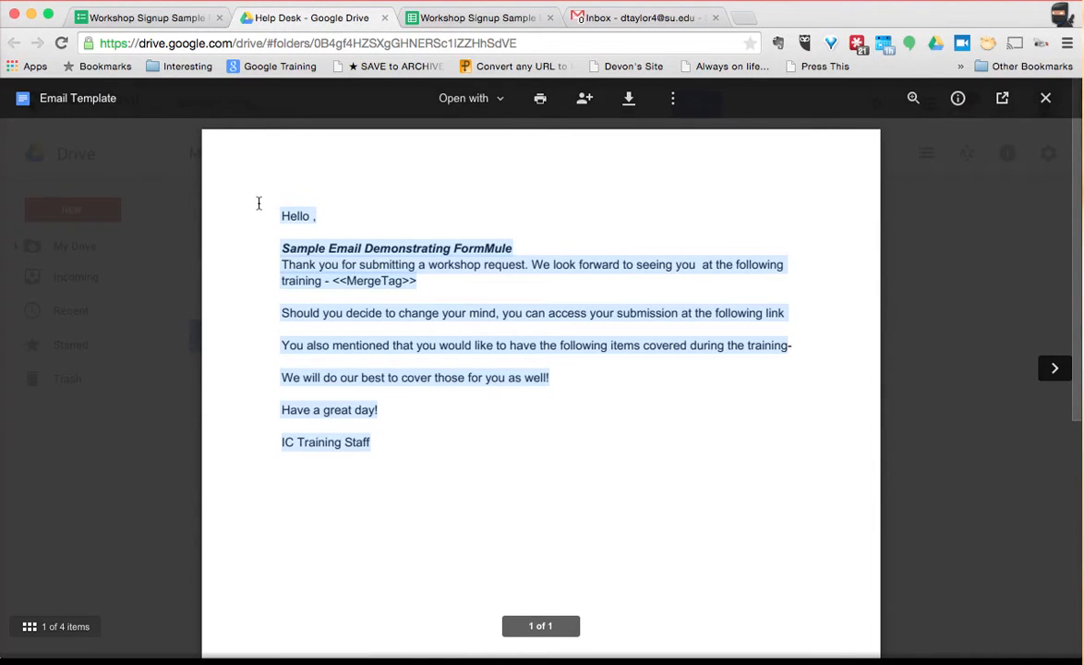
- Paste the copied message text into the body of formMule's Template 1
{"action": "left_click", "coordinate": [442, 19]}
{"action": "left_click", "coordinate": [397, 405]}
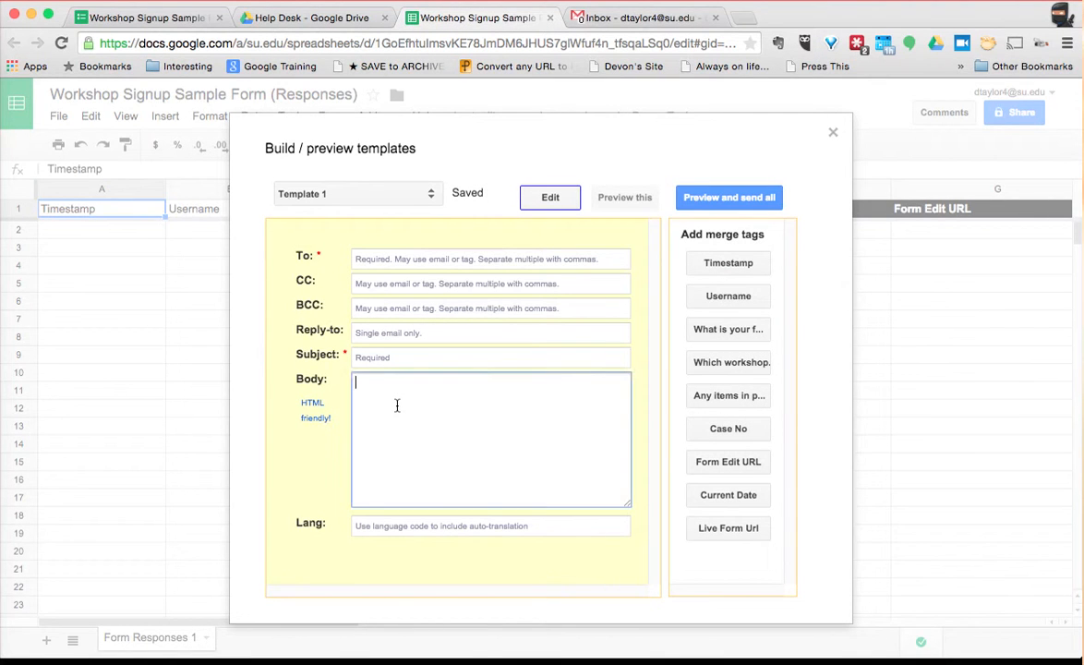
{"action": "key", "text": "ctrl+v"}
- Address Template 1 to the Username merge tag and enter "Your Recent Submission" as the subject
{"action": "left_click", "coordinate": [375, 259]}
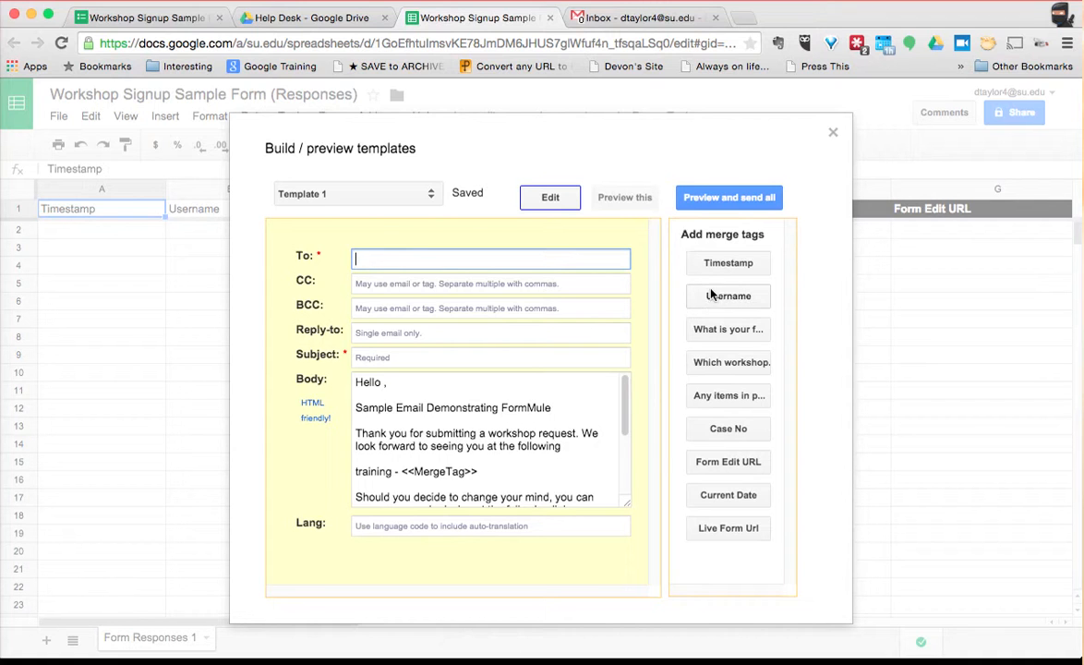
{"action": "left_click", "coordinate": [745, 299]}
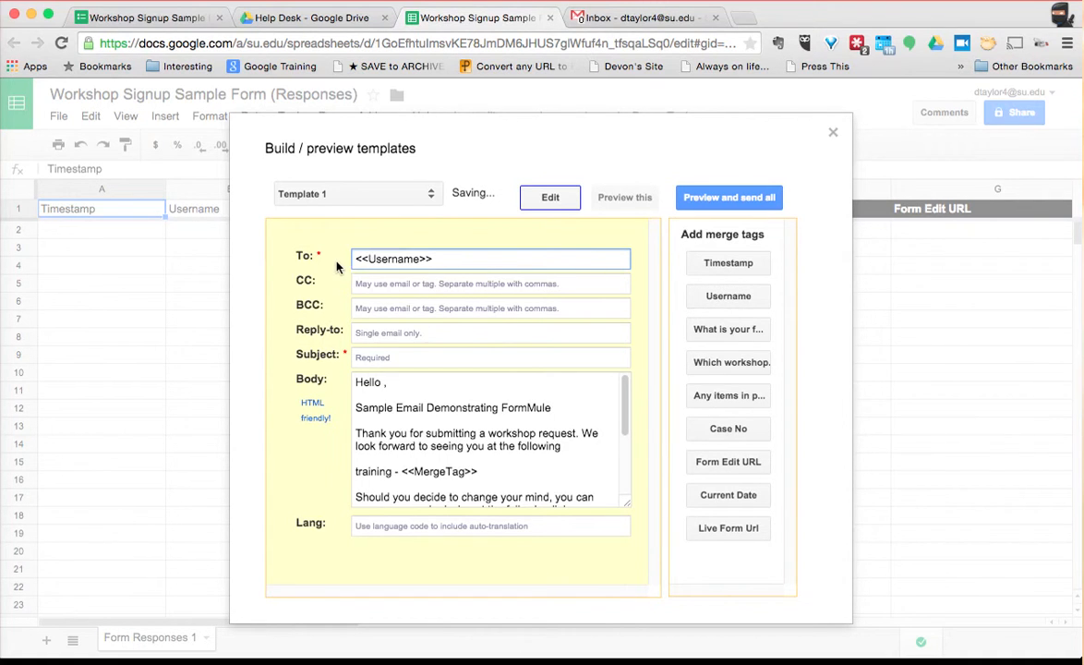
{"action": "left_click", "coordinate": [369, 284]}
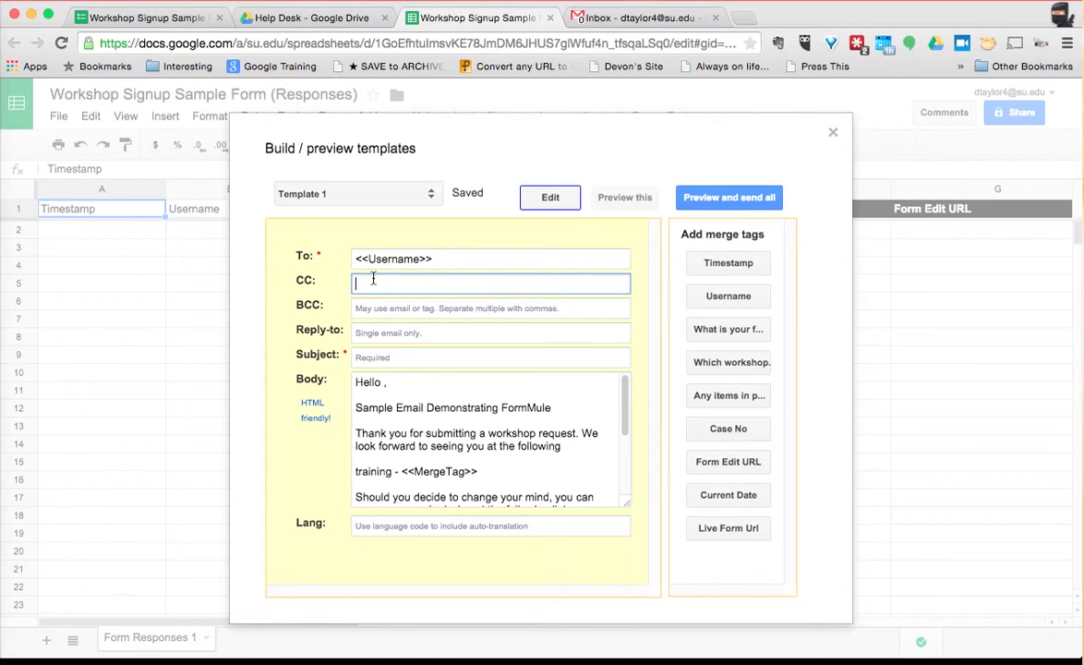
{"action": "left_click", "coordinate": [366, 314]}
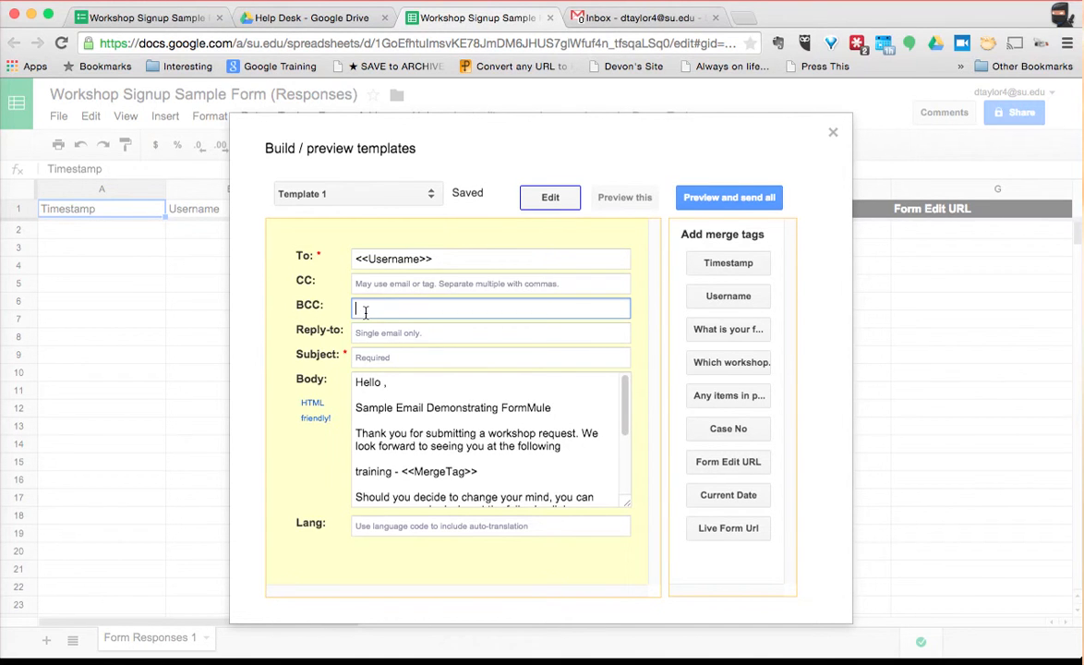
{"action": "left_click", "coordinate": [385, 358]}
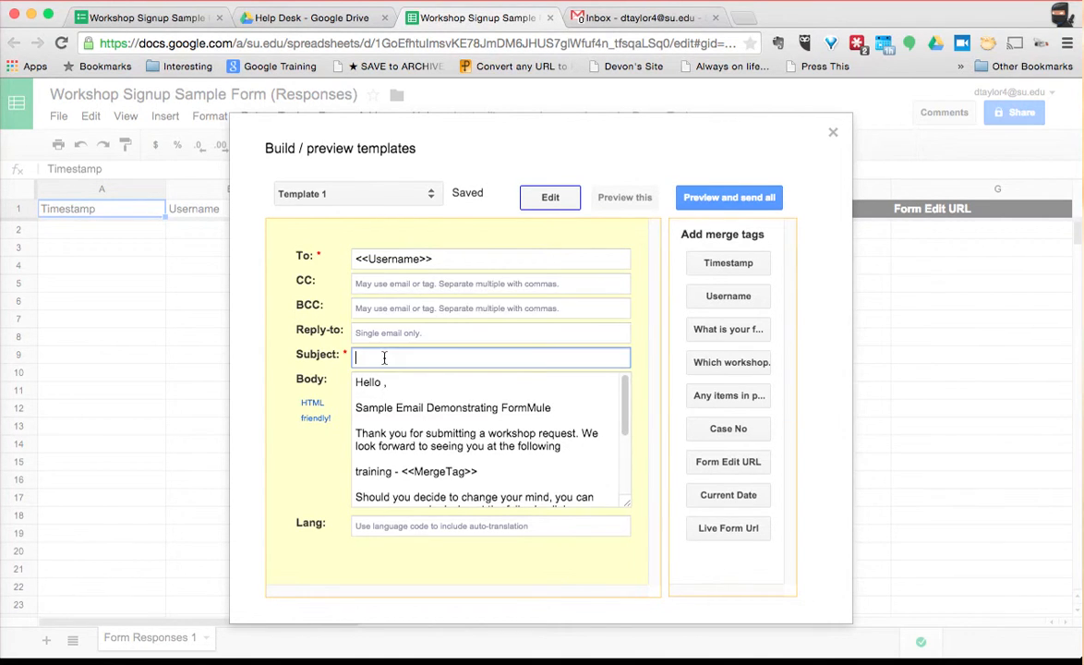
{"action": "type", "text": "Your Recent Submission"}
- Place the <<What is your first name>> merge tag after "Hello" in the template body's greeting, without its question label
{"action": "left_click", "coordinate": [383, 381]}
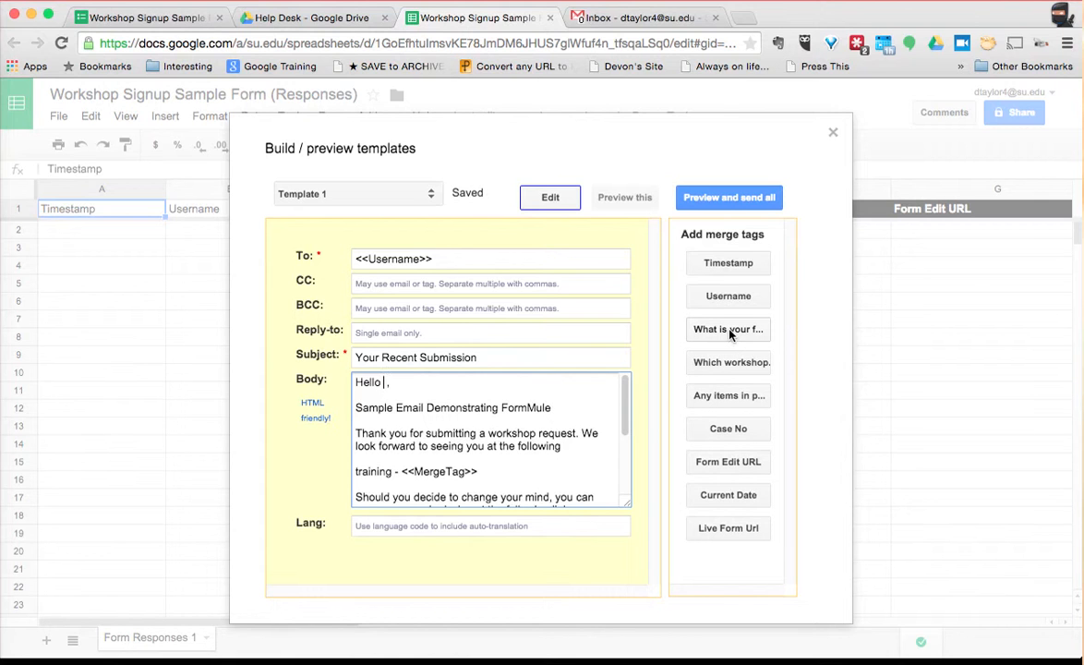
{"action": "scroll", "coordinate": [403, 494], "scroll_direction": "down", "scroll_amount": 5}
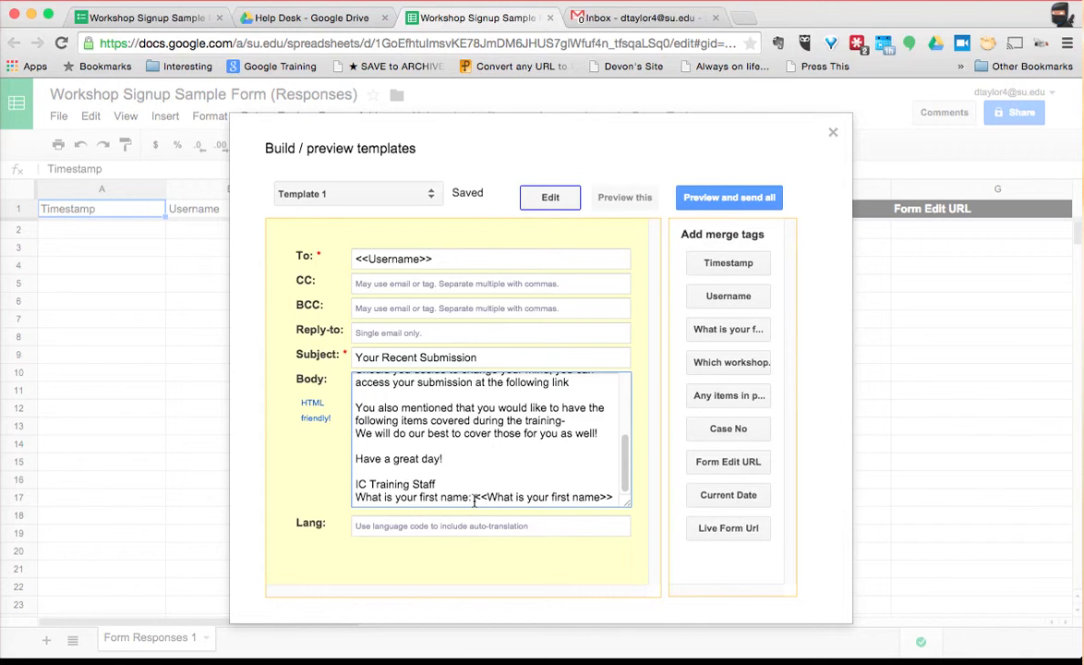
{"action": "left_click_drag", "start_coordinate": [473, 497], "coordinate": [354, 496]}
{"action": "key", "text": "BackSpace"}
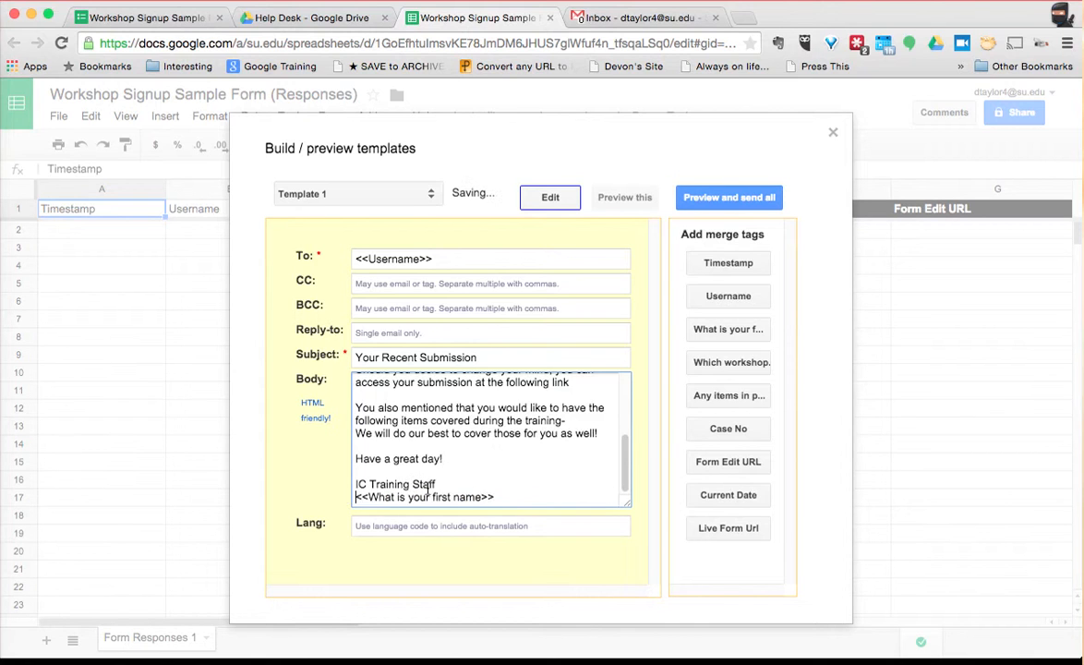
{"action": "left_click_drag", "start_coordinate": [513, 493], "coordinate": [327, 494]}
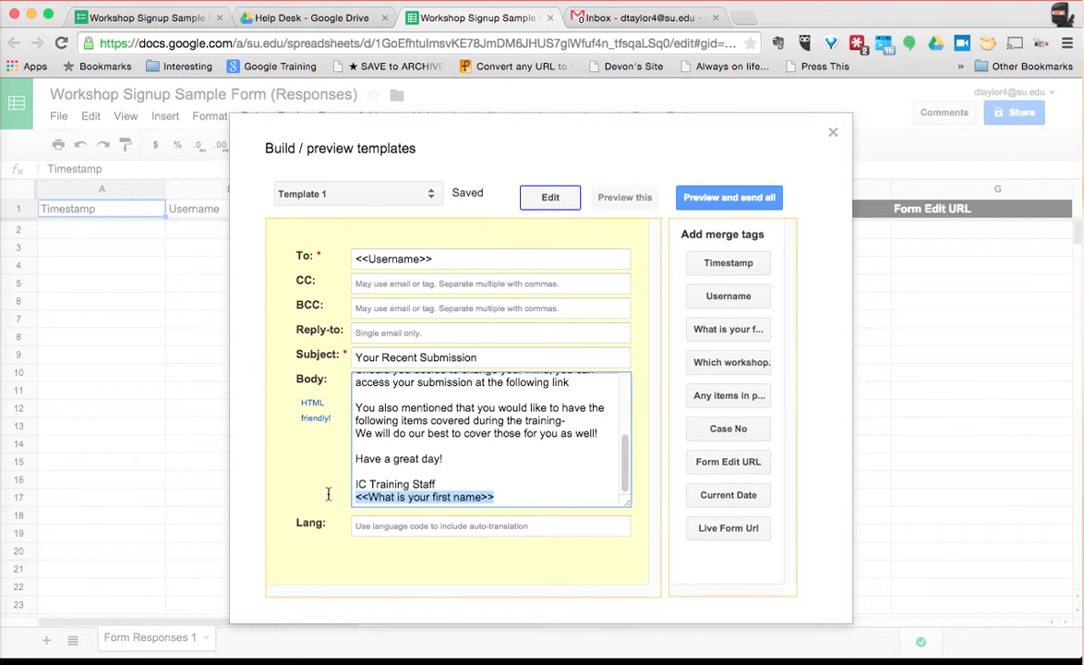
{"action": "key", "text": "ctrl+x"}
{"action": "scroll", "coordinate": [395, 471], "scroll_direction": "up", "scroll_amount": 5}
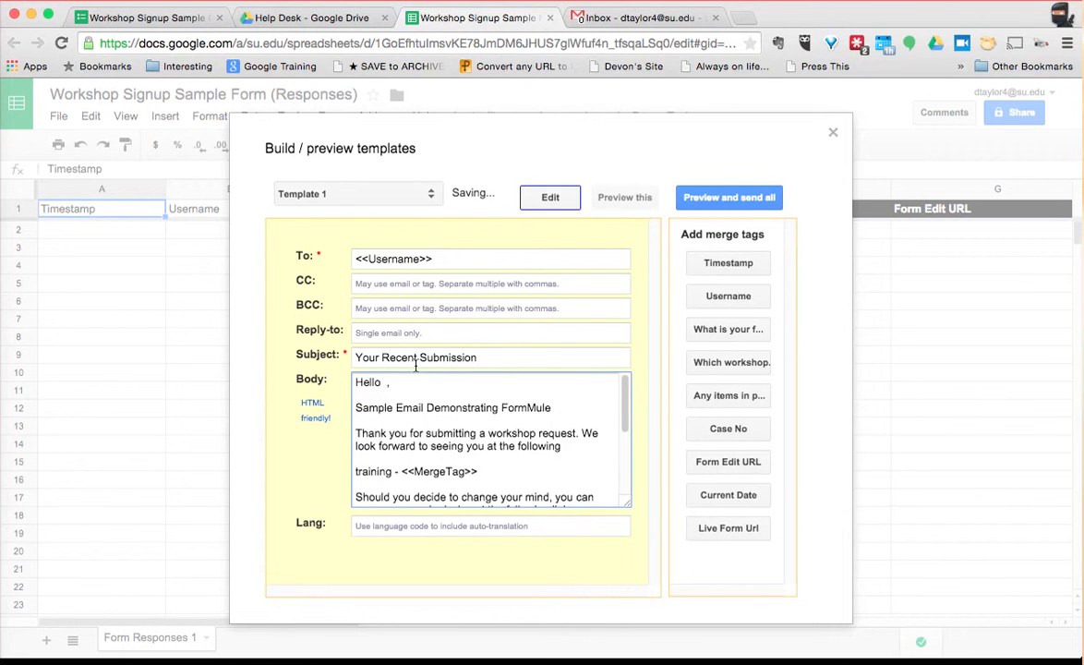
{"action": "key", "text": "ctrl+v"}
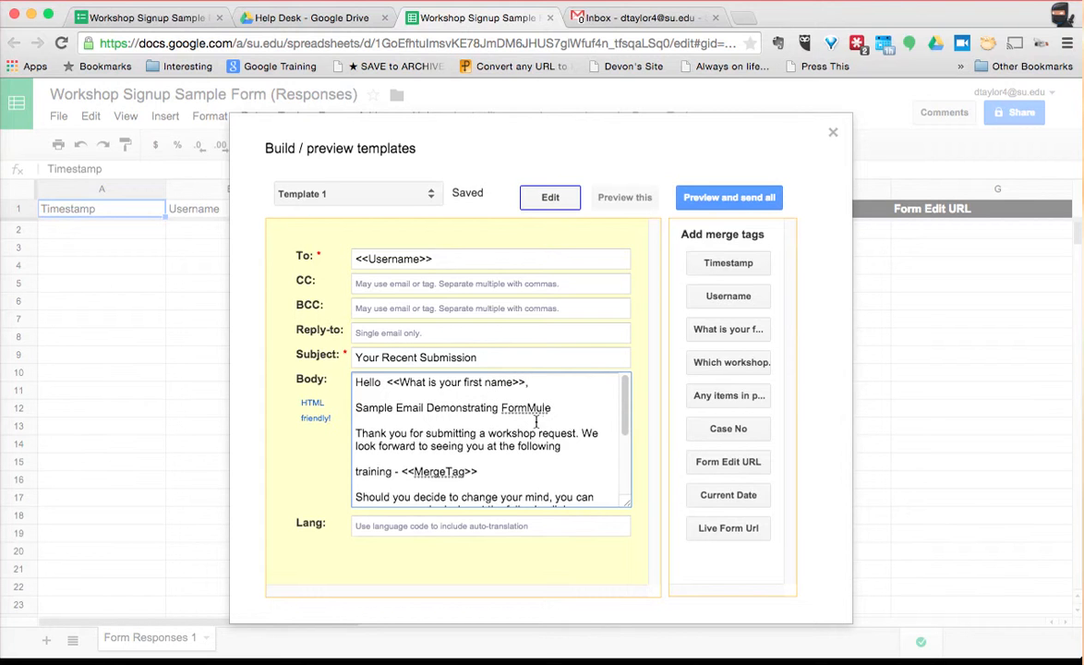
- Add the <<Which workshops would you like to attend?>> merge tag to the body, cut it from the end, and delete its leftover label
{"action": "scroll", "coordinate": [534, 434], "scroll_direction": "down", "scroll_amount": 2}
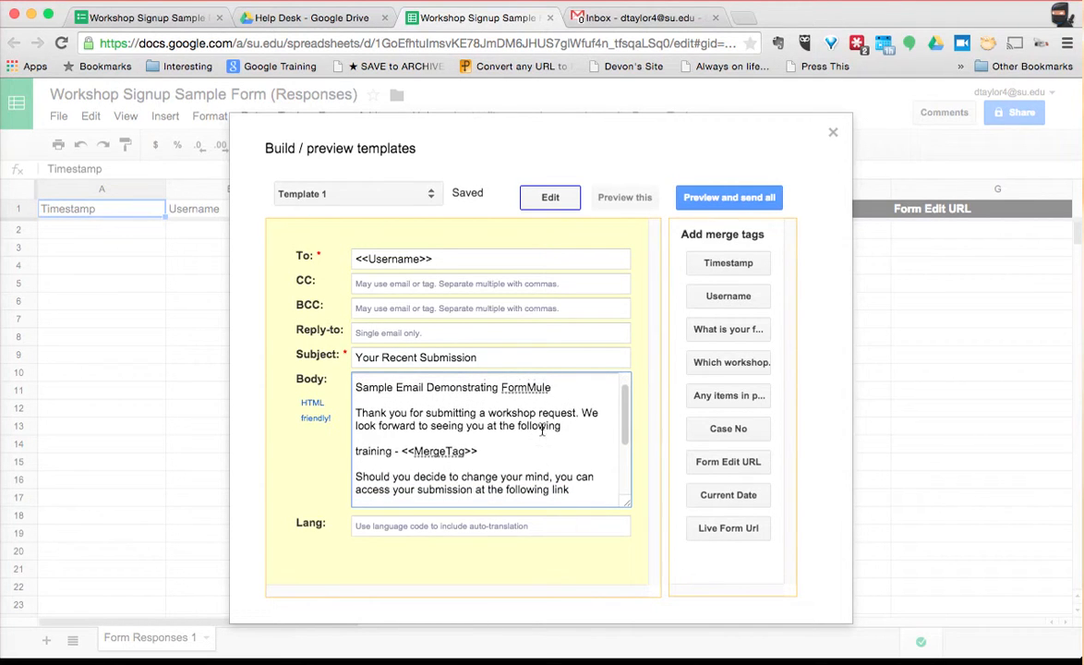
{"action": "scroll", "coordinate": [550, 449], "scroll_direction": "up", "scroll_amount": 2}
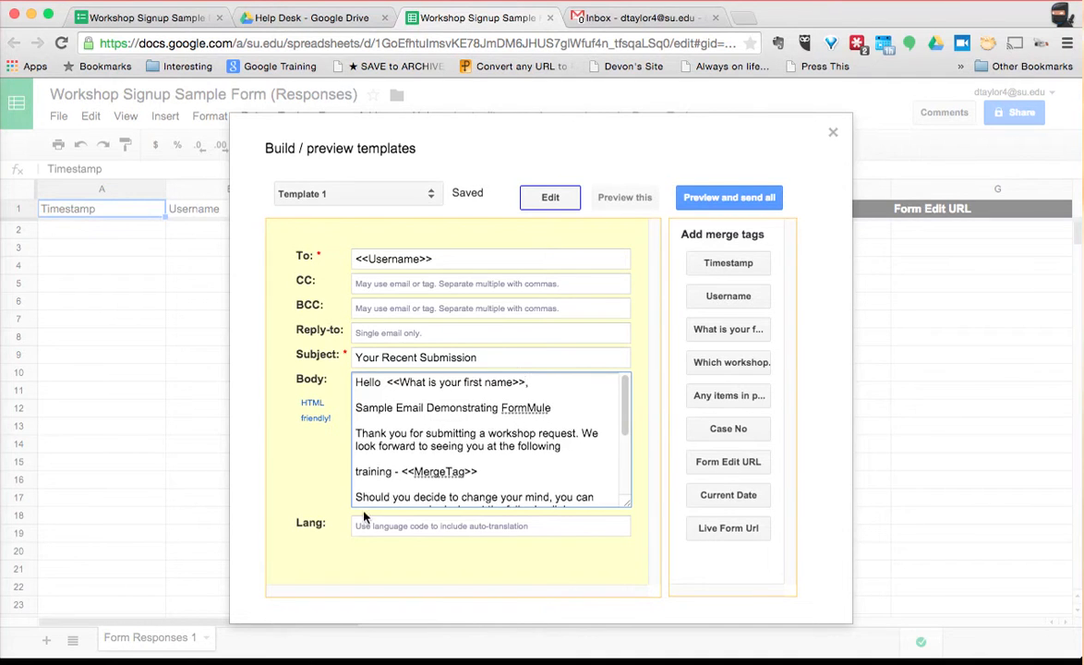
{"action": "scroll", "coordinate": [413, 468], "scroll_direction": "down", "scroll_amount": 1}
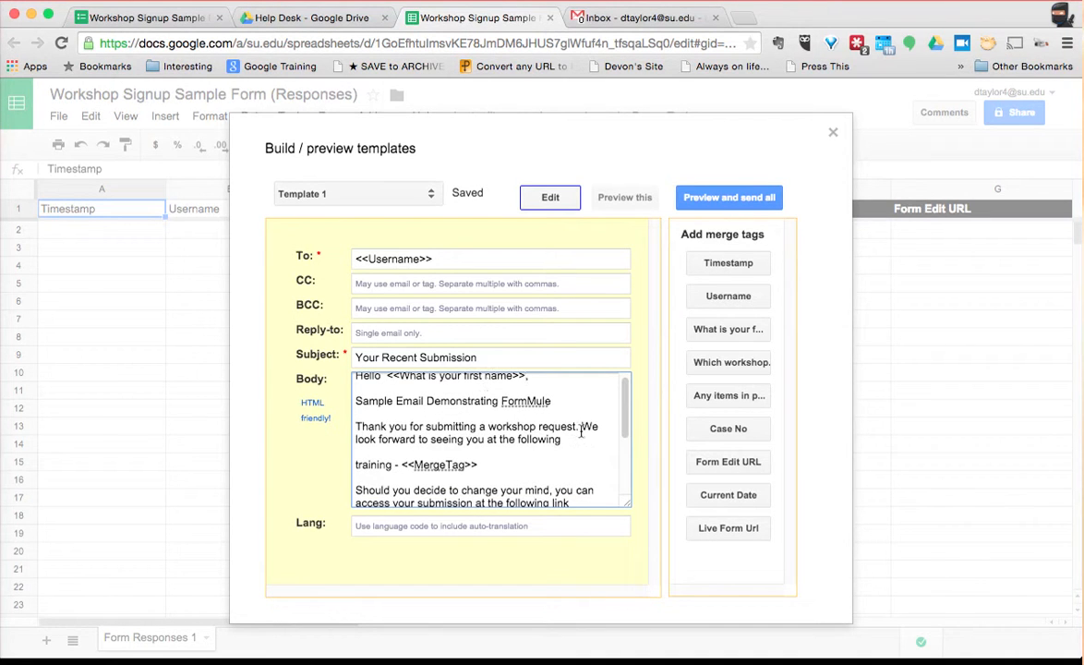
{"action": "left_click_drag", "start_coordinate": [407, 464], "coordinate": [451, 464]}
{"action": "left_click", "coordinate": [451, 464]}
{"action": "left_click", "coordinate": [741, 367]}
{"action": "scroll", "coordinate": [517, 443], "scroll_direction": "down", "scroll_amount": 5}
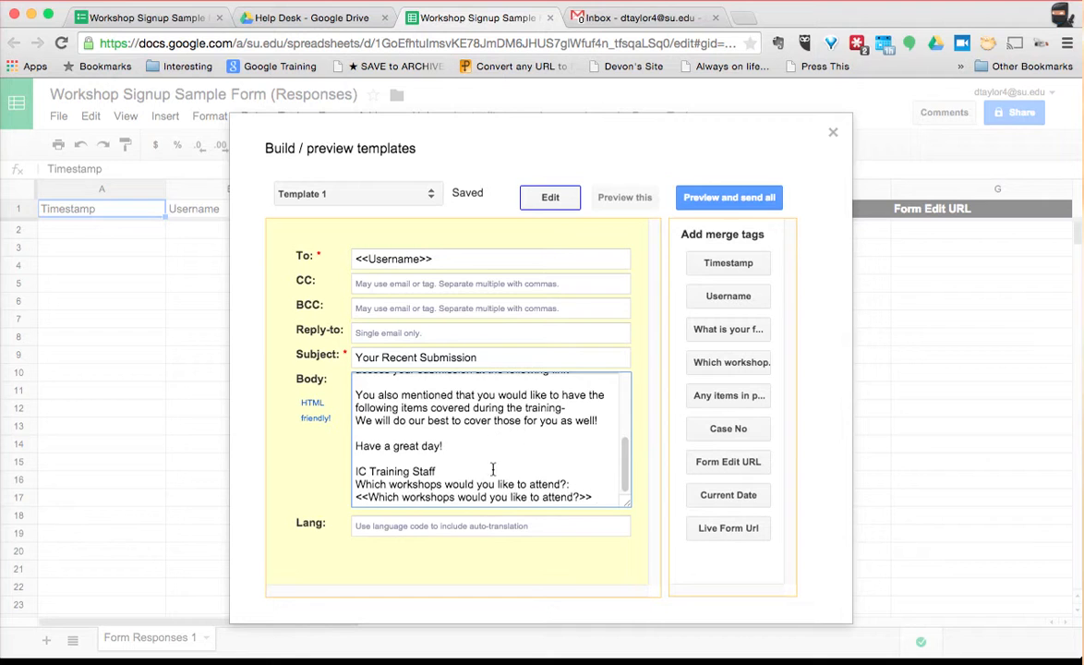
{"action": "left_click_drag", "start_coordinate": [357, 497], "coordinate": [632, 497]}
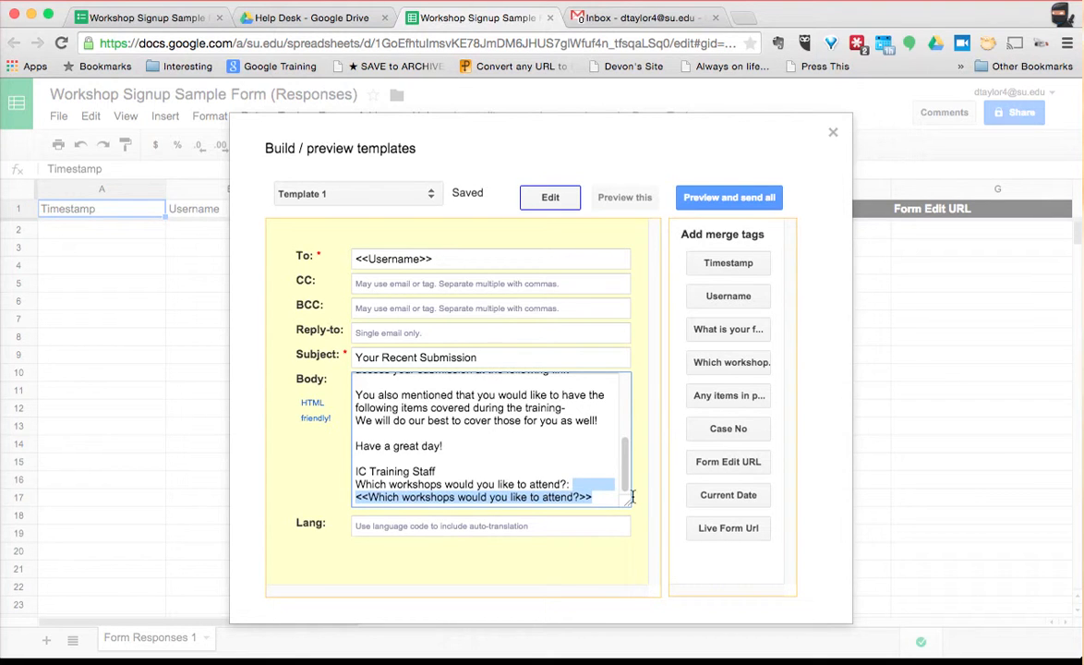
{"action": "key", "text": "BackSpace"}
{"action": "left_click_drag", "start_coordinate": [571, 496], "coordinate": [339, 500]}
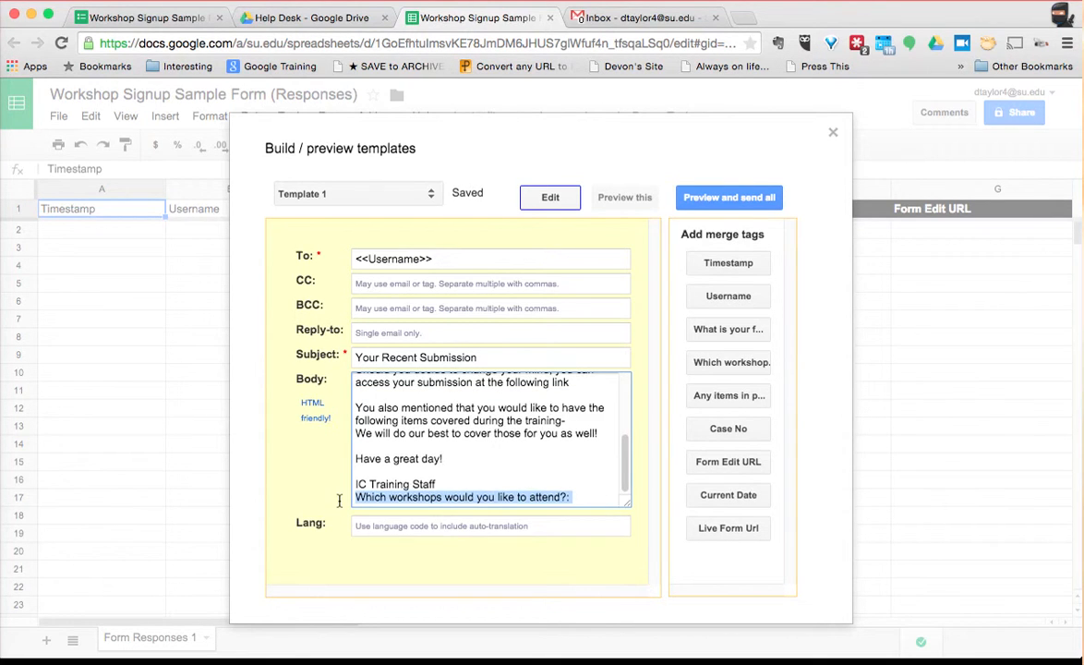
{"action": "key", "text": "BackSpace"}
- Replace the <<MergeTag>> placeholder after "training -" with the cut <<Which workshops would you like to attend?>> tag
{"action": "scroll", "coordinate": [418, 430], "scroll_direction": "up", "scroll_amount": 5}
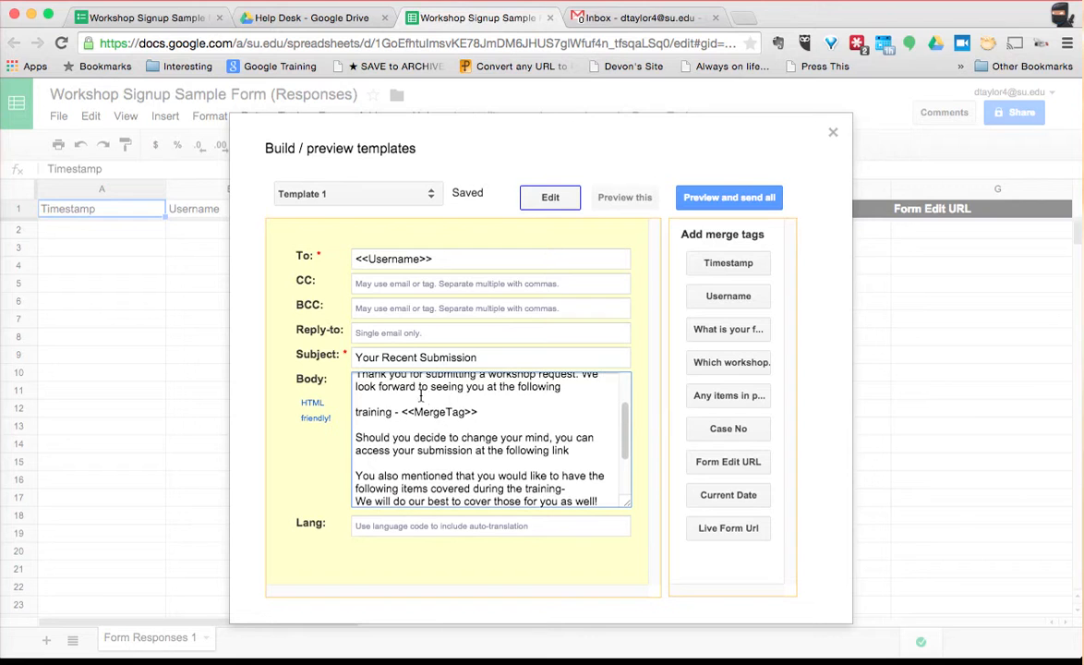
{"action": "left_click_drag", "start_coordinate": [400, 412], "coordinate": [480, 412]}
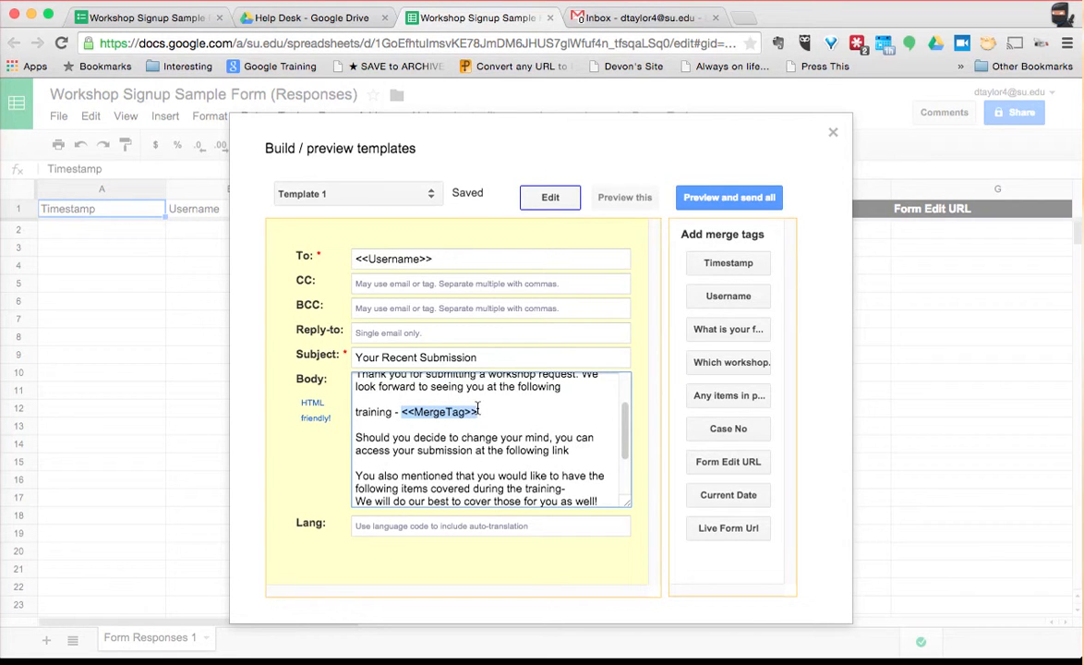
{"action": "key", "text": "super+v"}
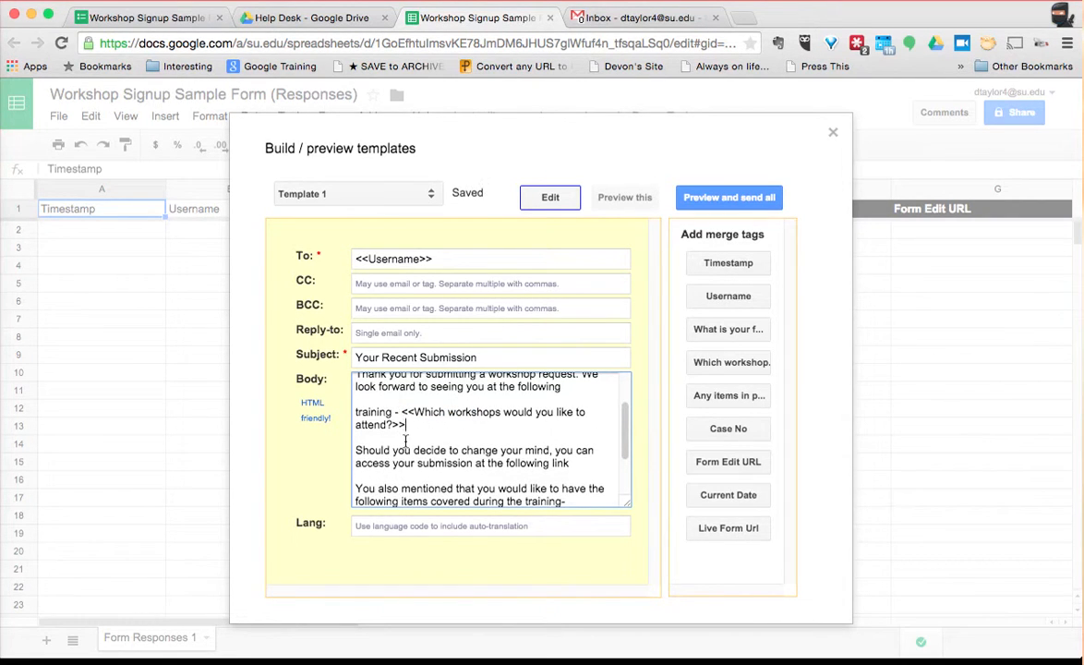
- Add a dash after "following link" in the body and place the <<Form Edit URL>> merge tag on the line below
{"action": "scroll", "coordinate": [425, 432], "scroll_direction": "down", "scroll_amount": 1}
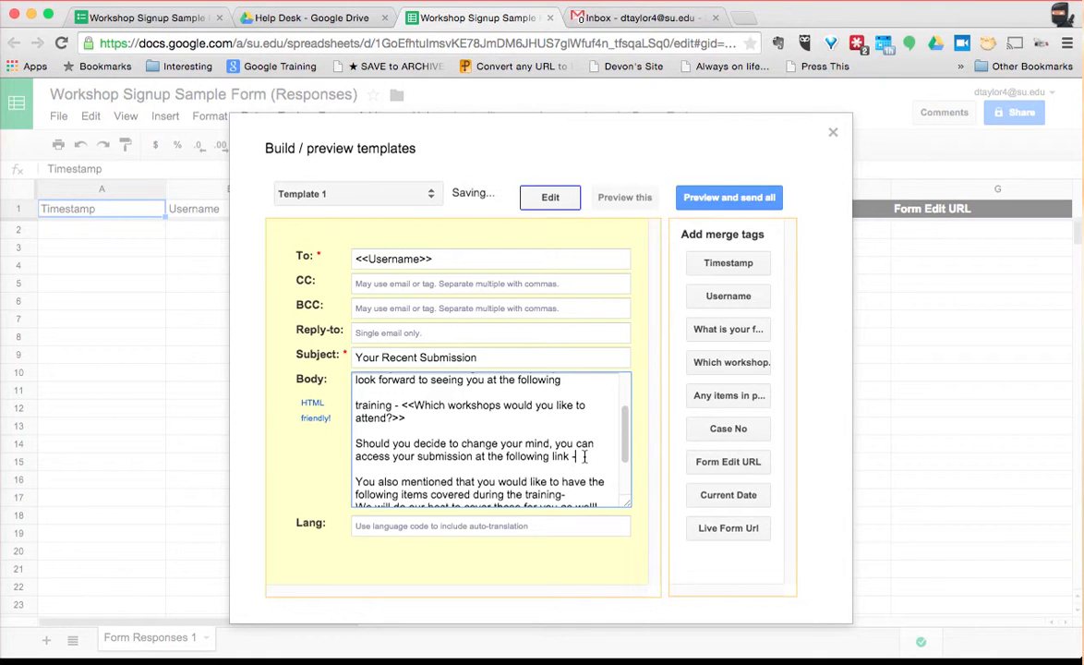
{"action": "left_click", "coordinate": [728, 462]}
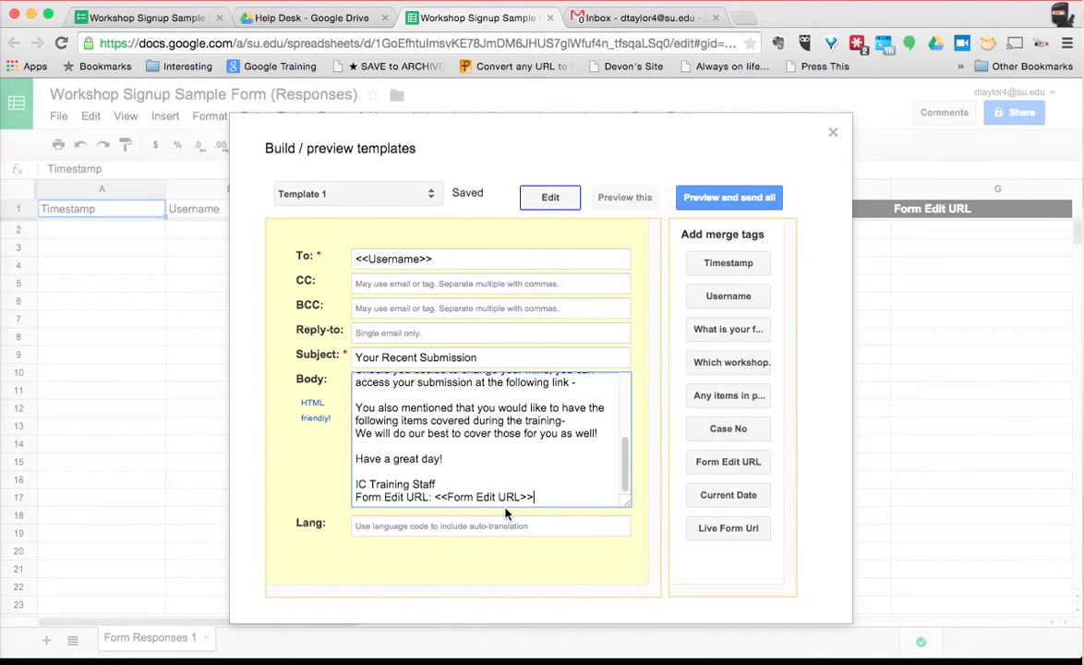
{"action": "left_click_drag", "start_coordinate": [544, 497], "coordinate": [431, 496]}
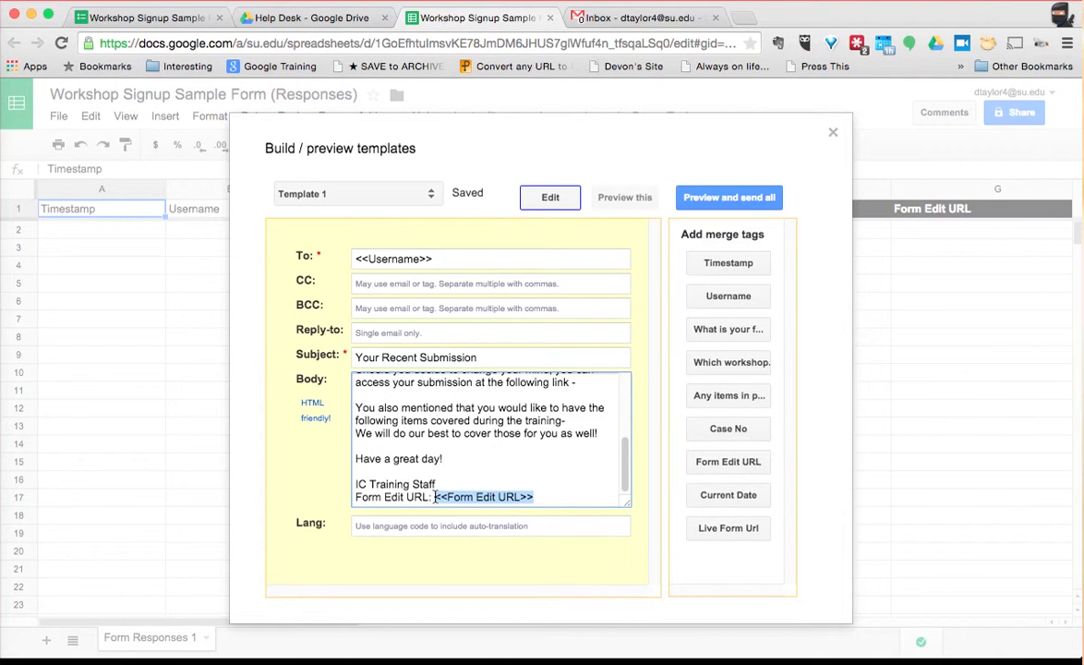
{"action": "key", "text": "super+x"}
{"action": "scroll", "coordinate": [477, 481], "scroll_direction": "up", "scroll_amount": 5}
{"action": "scroll", "coordinate": [483, 483], "scroll_direction": "down", "scroll_amount": 1}
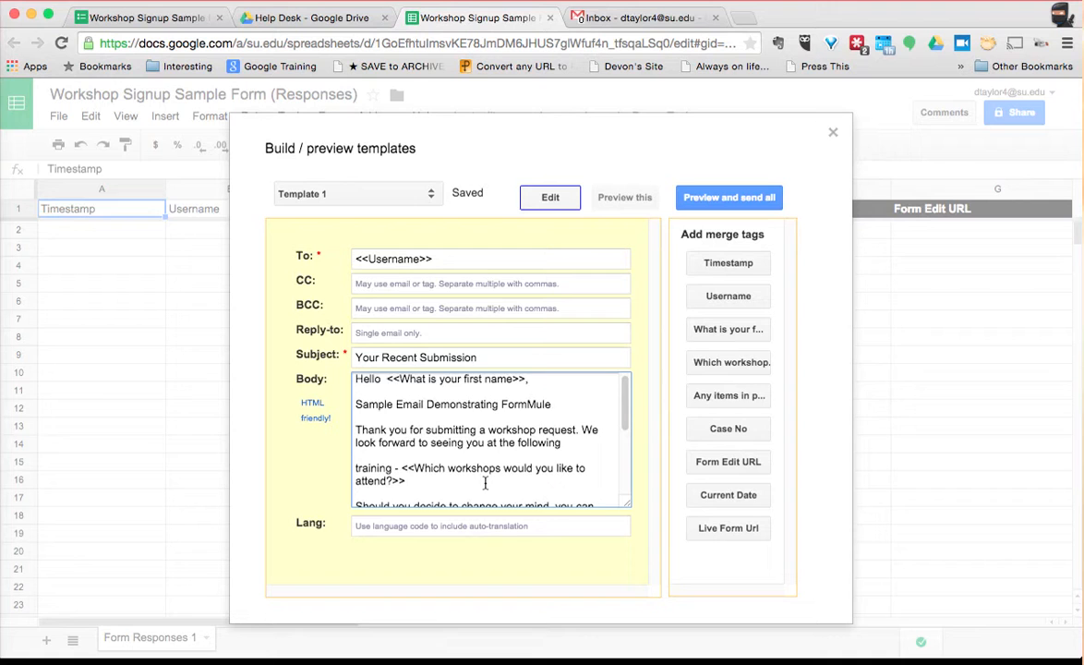
{"action": "scroll", "coordinate": [479, 478], "scroll_direction": "down", "scroll_amount": 1}
{"action": "left_click", "coordinate": [586, 460]}
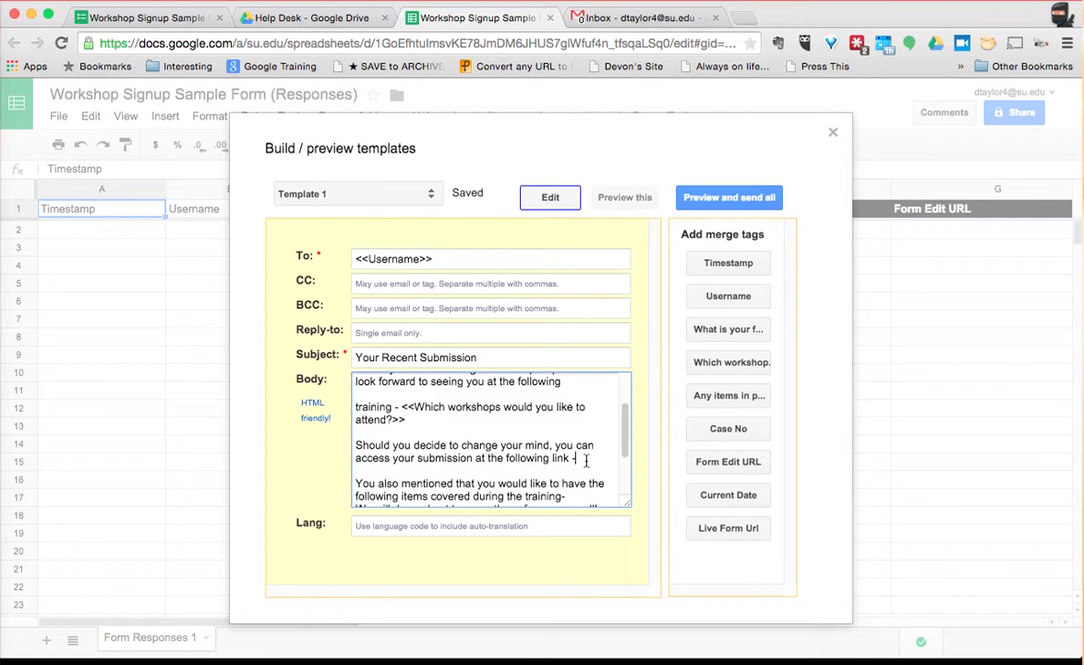
{"action": "key", "text": "super+v"}
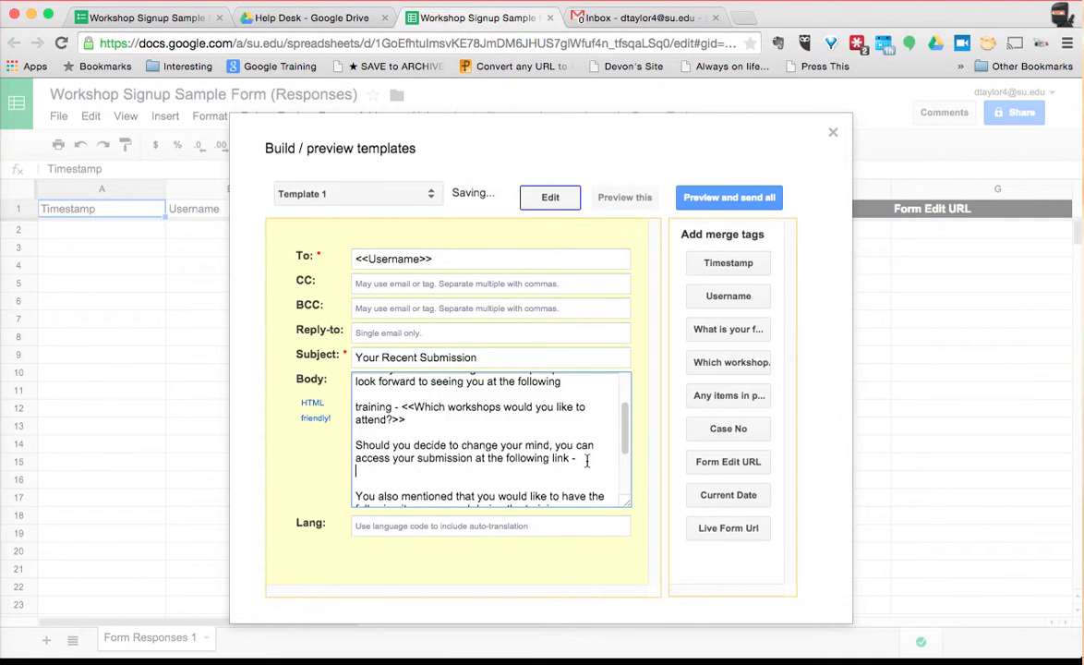
- Place the <<Any items in particular you would like to have covered?>> tag, without its label, below "covered during the training-", followed by a blank line
{"action": "scroll", "coordinate": [491, 450], "scroll_direction": "down", "scroll_amount": 3}
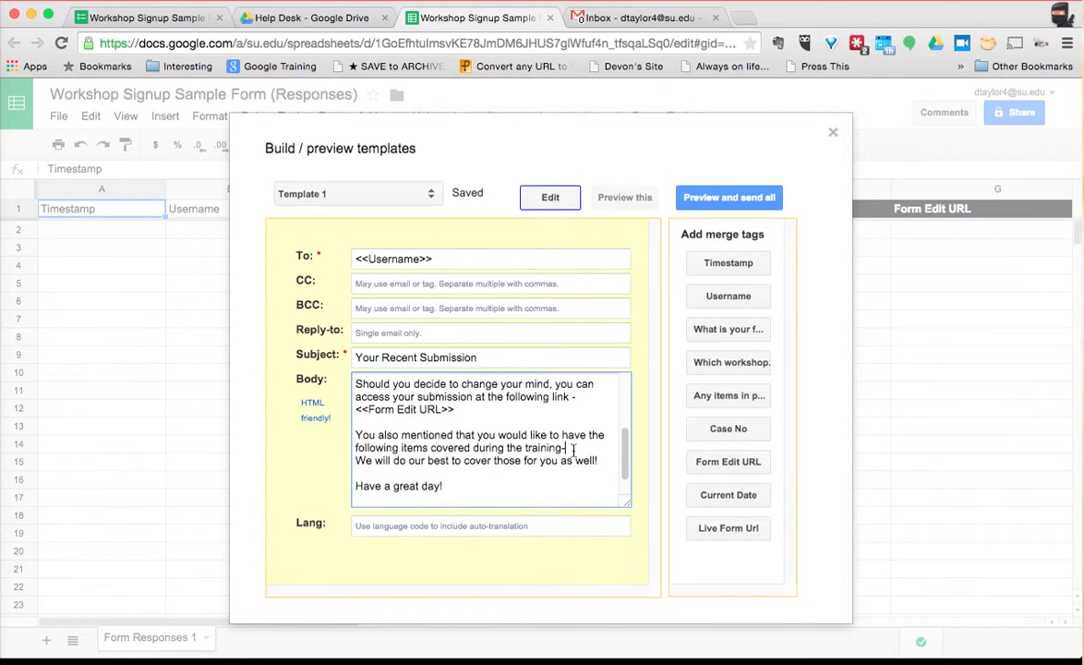
{"action": "left_click", "coordinate": [726, 396]}
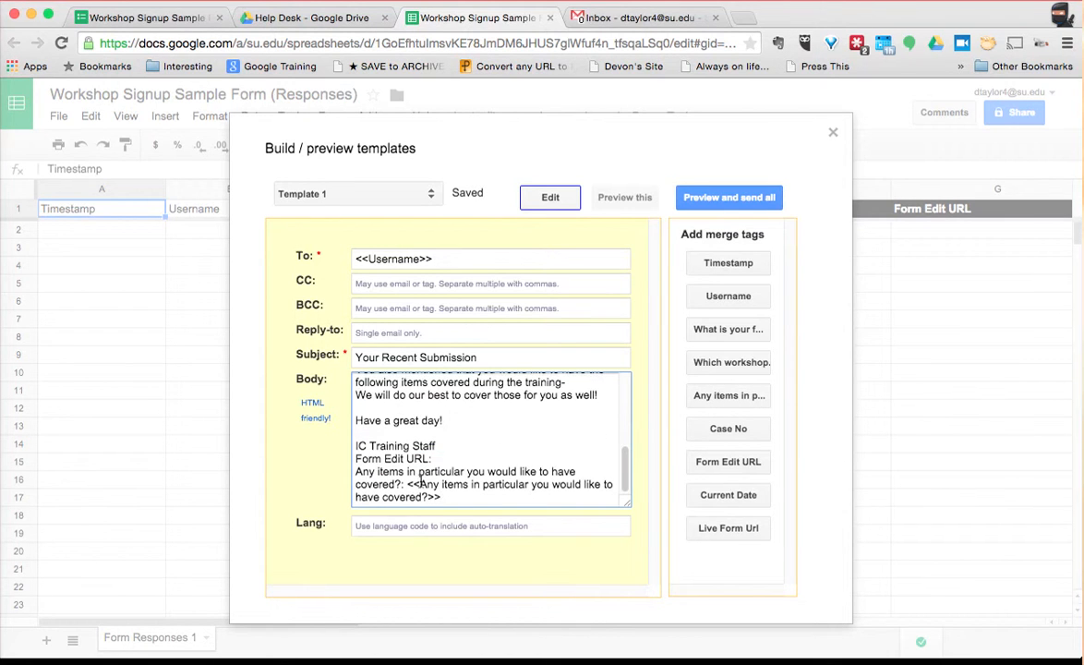
{"action": "left_click_drag", "start_coordinate": [409, 484], "coordinate": [331, 489]}
{"action": "key", "text": "BackSpace"}
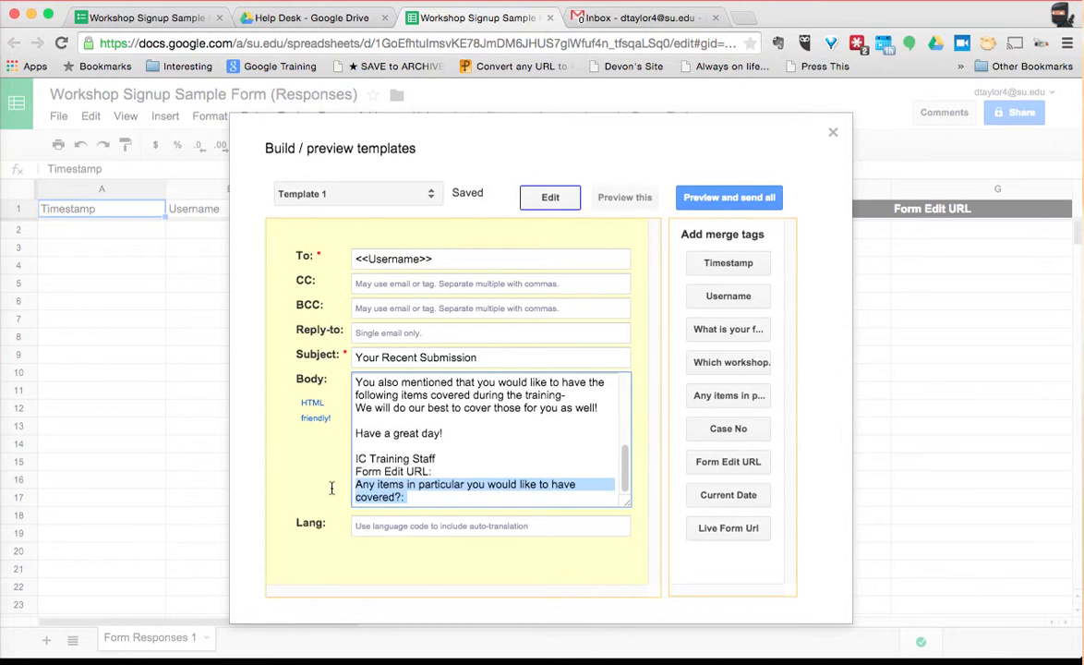
{"action": "key", "text": "BackSpace"}
{"action": "scroll", "coordinate": [497, 473], "scroll_direction": "up", "scroll_amount": 1}
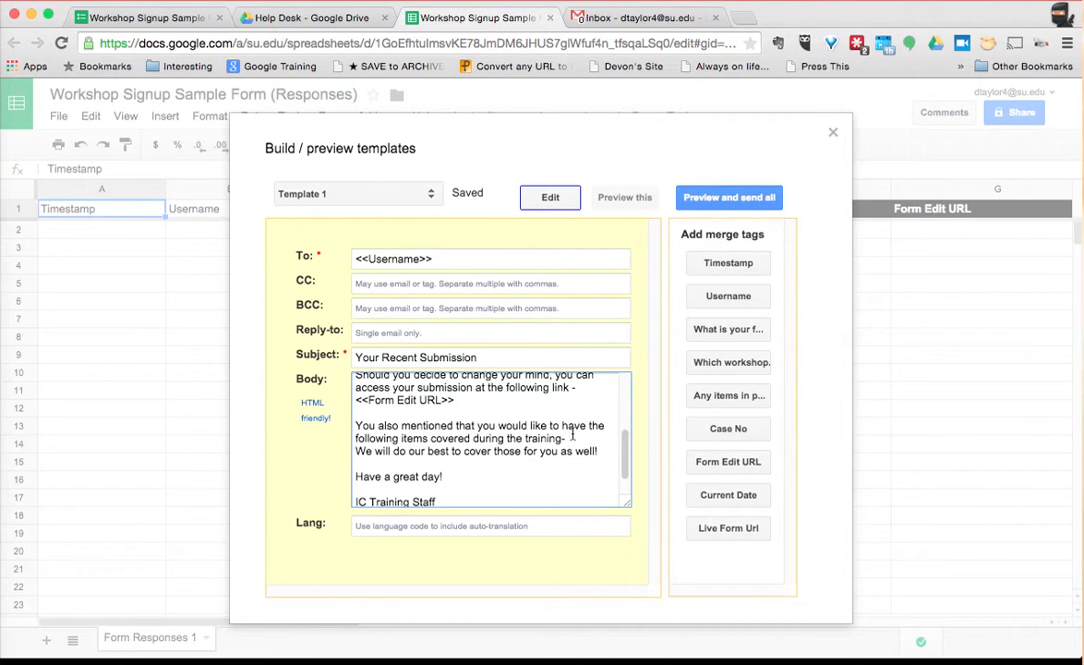
{"action": "key", "text": "Return"}
{"action": "key", "text": "super+v"}
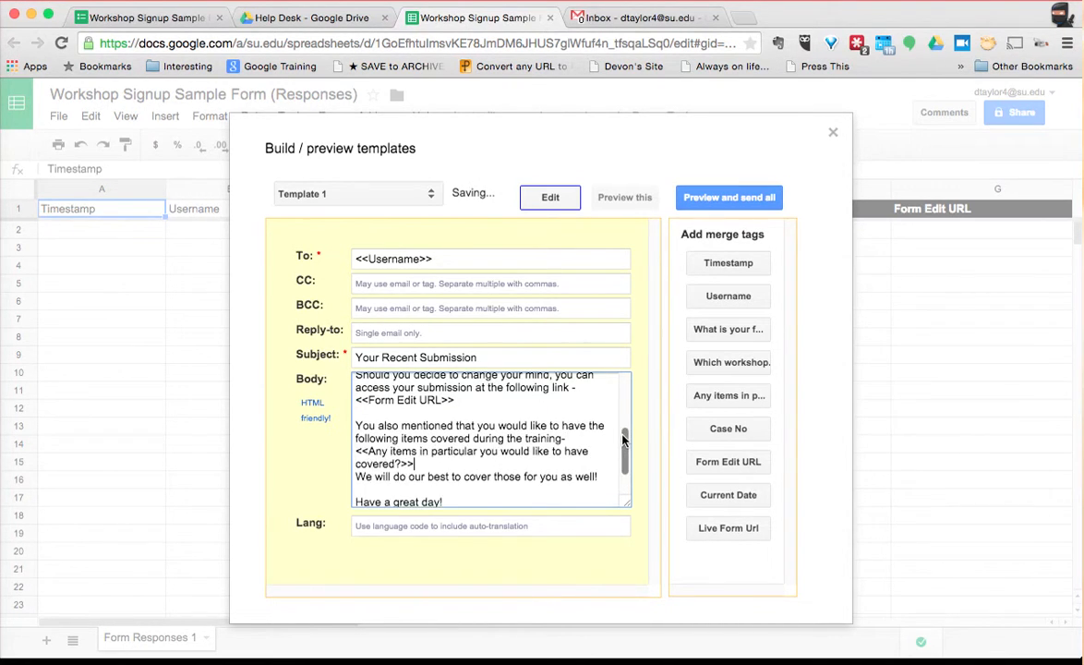
{"action": "key", "text": "Return"}
- Delete the leftover "Form Edit URL:" label and the empty line beneath the "IC Training Staff" signature
{"action": "scroll", "coordinate": [522, 442], "scroll_direction": "down", "scroll_amount": 1}
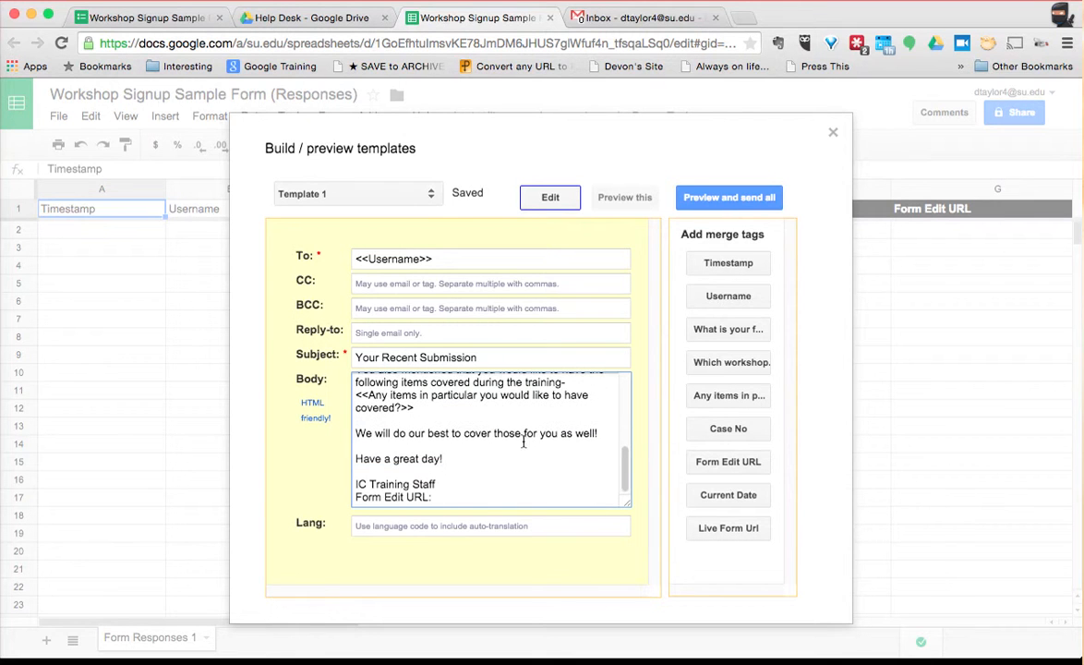
{"action": "double_click", "coordinate": [418, 497]}
{"action": "left_click", "coordinate": [356, 496], "text": "shift"}
{"action": "key", "text": "BackSpace"}
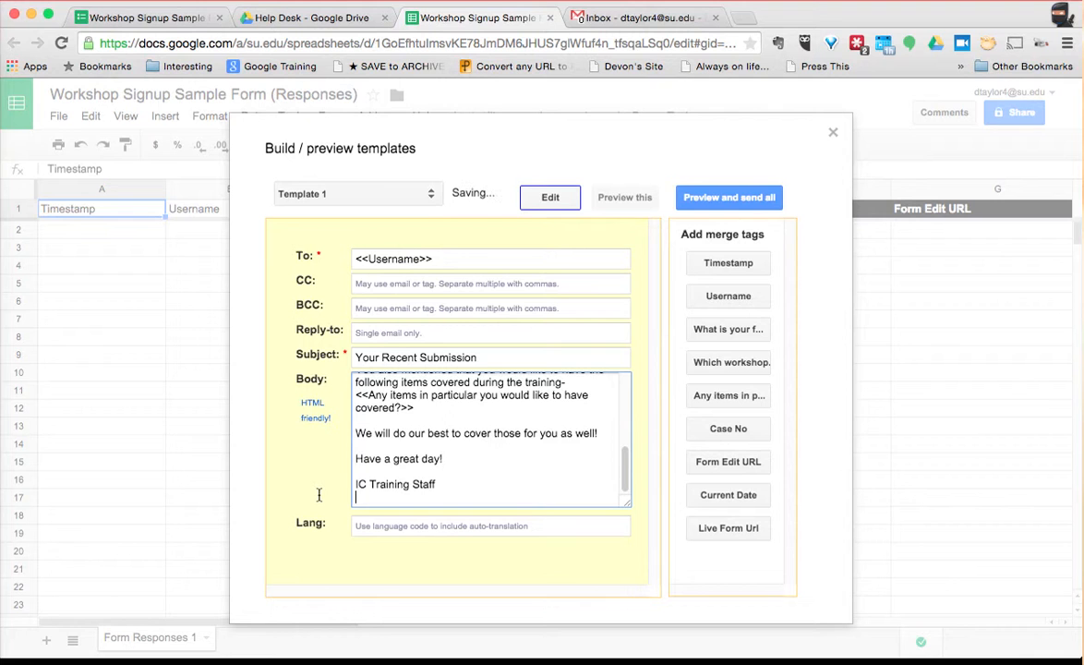
{"action": "key", "text": "BackSpace"}
- Review the finished message body and request the preview for sending all emails
{"action": "scroll", "coordinate": [391, 444], "scroll_direction": "up", "scroll_amount": 3}
{"action": "scroll", "coordinate": [392, 445], "scroll_direction": "up", "scroll_amount": 2}
{"action": "scroll", "coordinate": [391, 423], "scroll_direction": "up", "scroll_amount": 1}
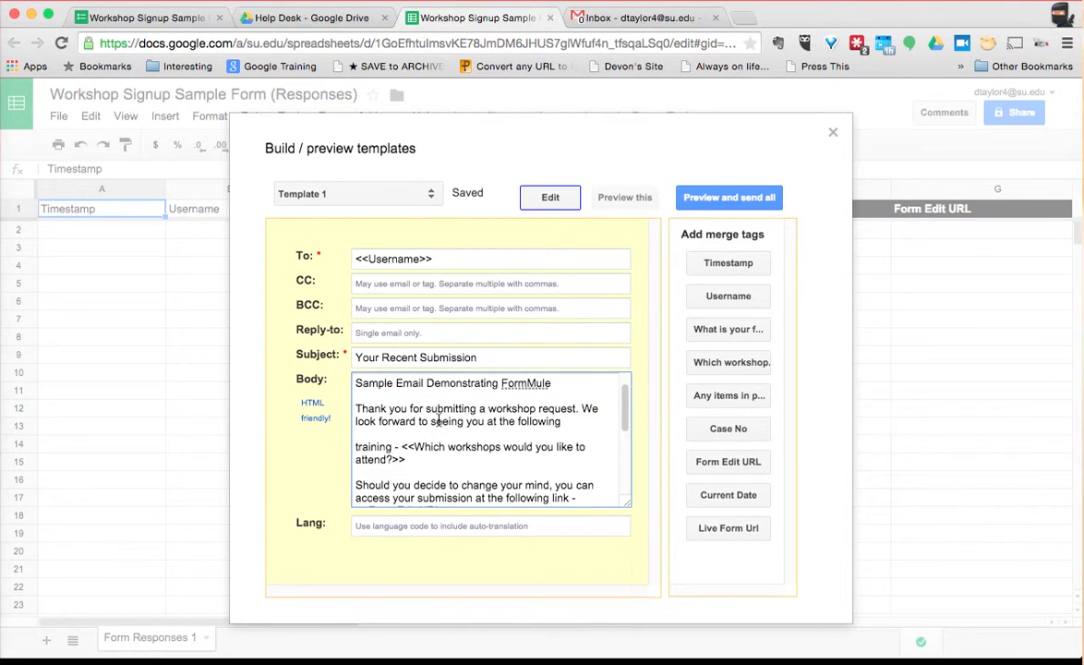
{"action": "scroll", "coordinate": [476, 407], "scroll_direction": "up", "scroll_amount": 1}
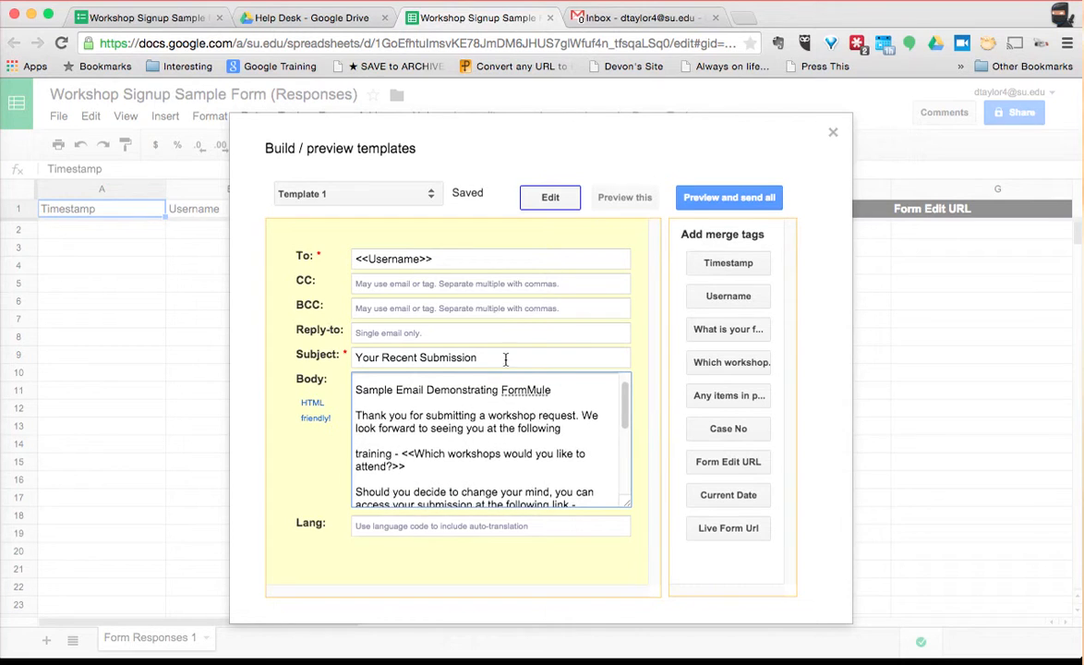
{"action": "scroll", "coordinate": [517, 418], "scroll_direction": "up", "scroll_amount": 1}
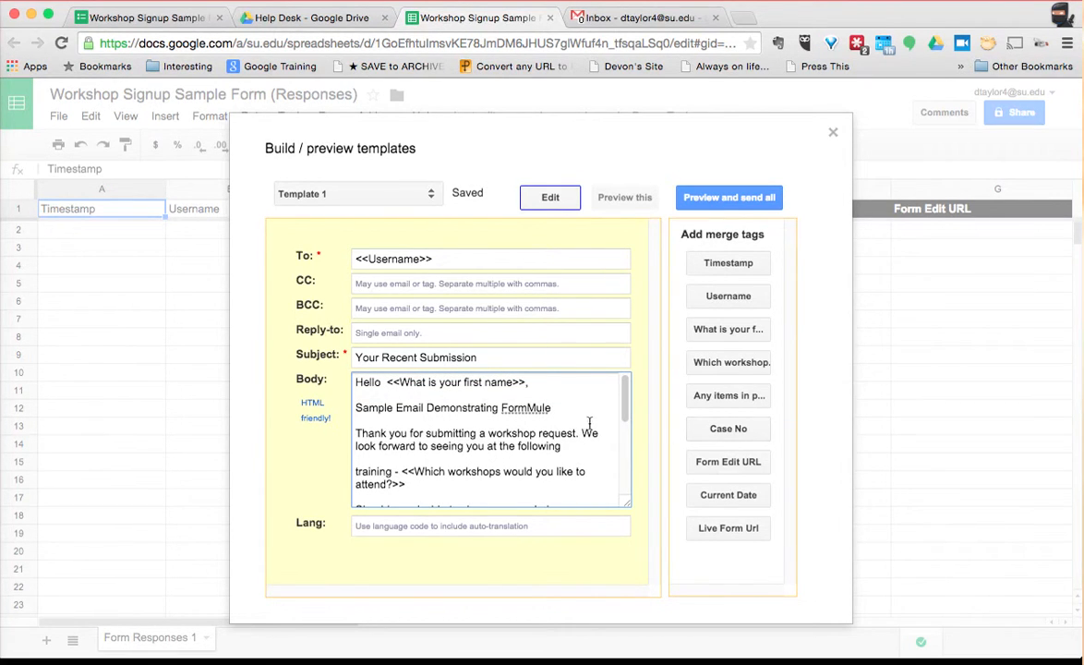
{"action": "scroll", "coordinate": [549, 389], "scroll_direction": "down", "scroll_amount": 1}
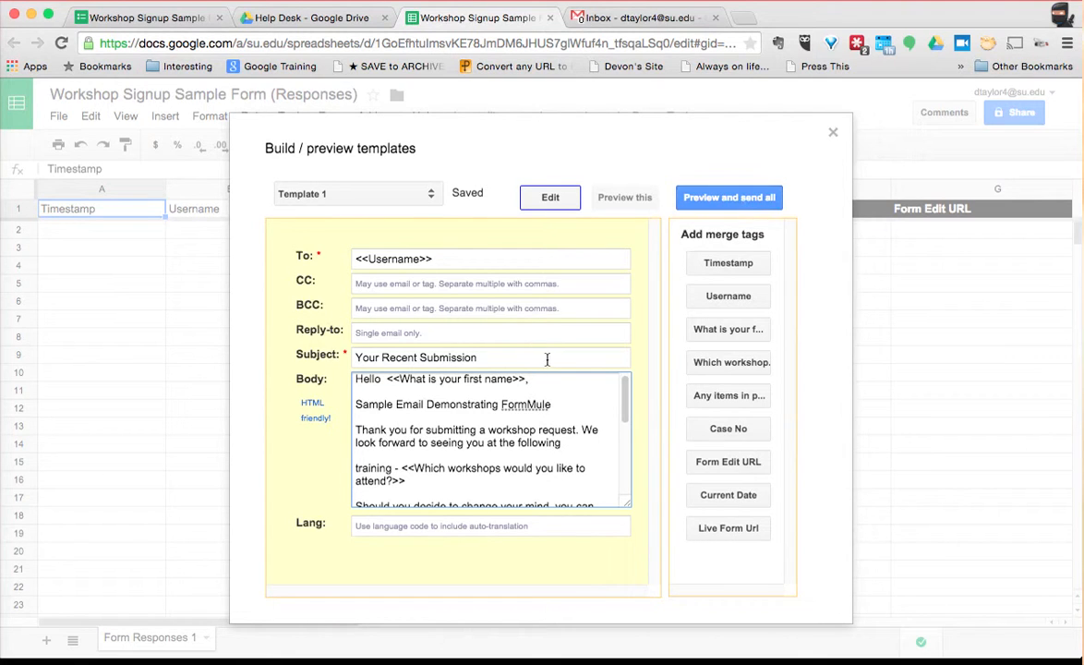
{"action": "left_click", "coordinate": [739, 196]}
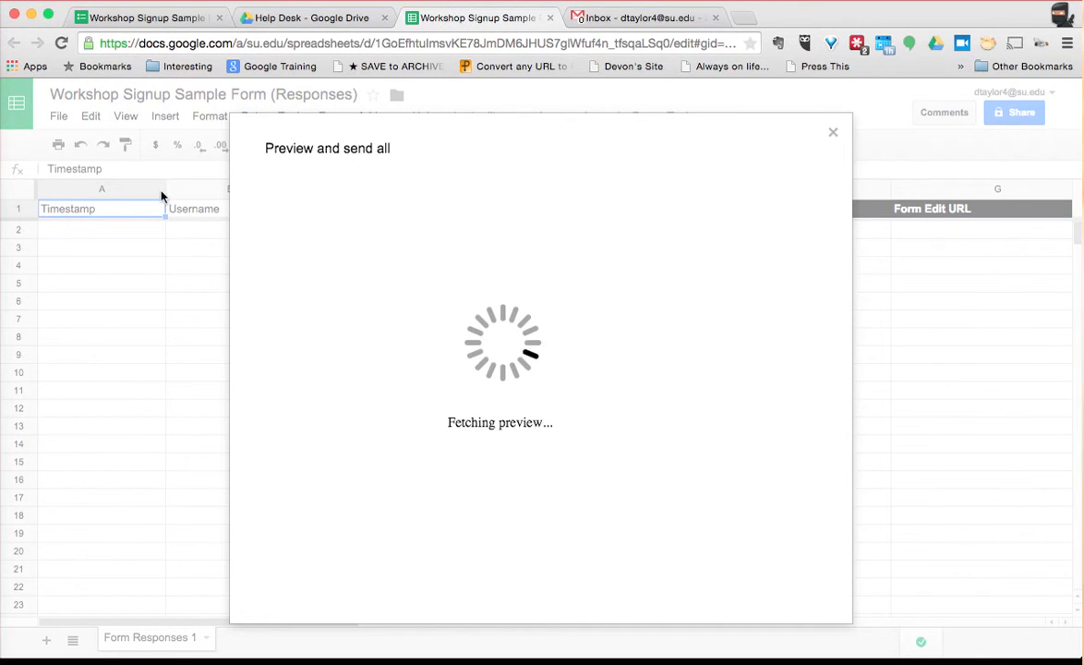
- Switch to the Workshop Signup Sample Form and open its live form
{"action": "left_click", "coordinate": [160, 25]}
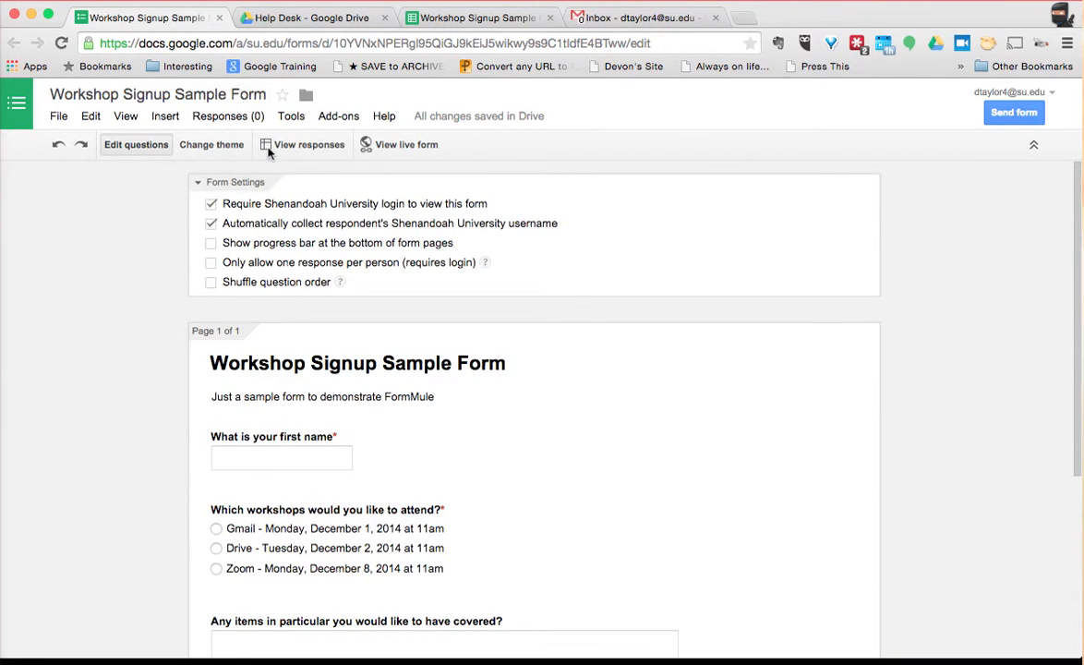
{"action": "left_click", "coordinate": [369, 145]}
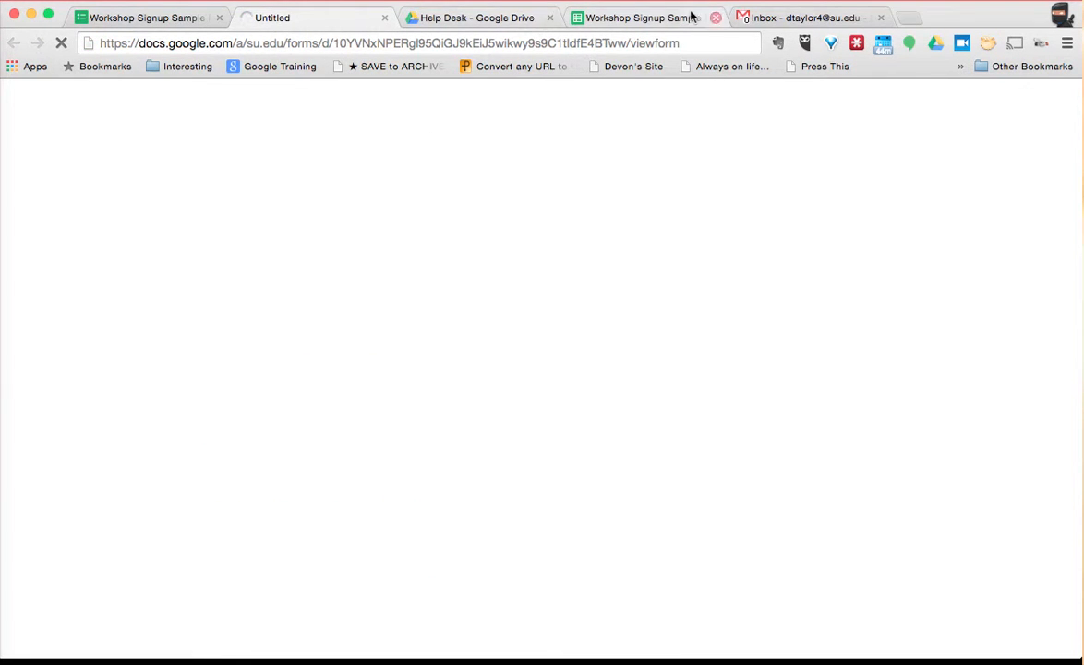
- In the live signup form, enter the respondent's first name and choose the workshop "Drive - Tuesday, December 2, 2014 at 11am"
{"action": "left_click", "coordinate": [640, 19]}
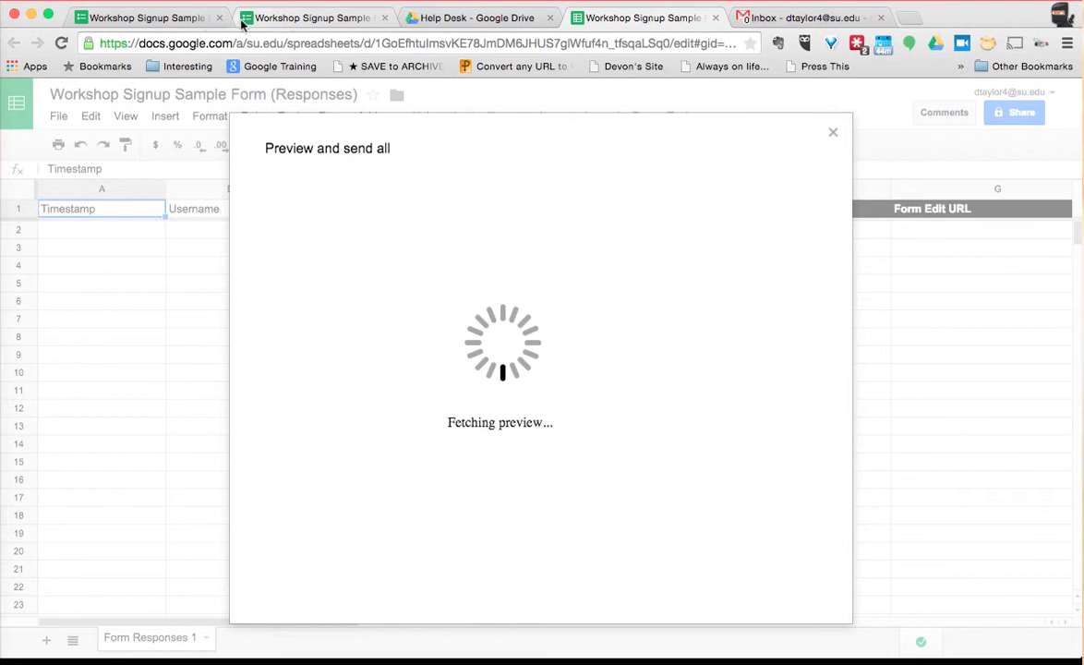
{"action": "left_click", "coordinate": [151, 21]}
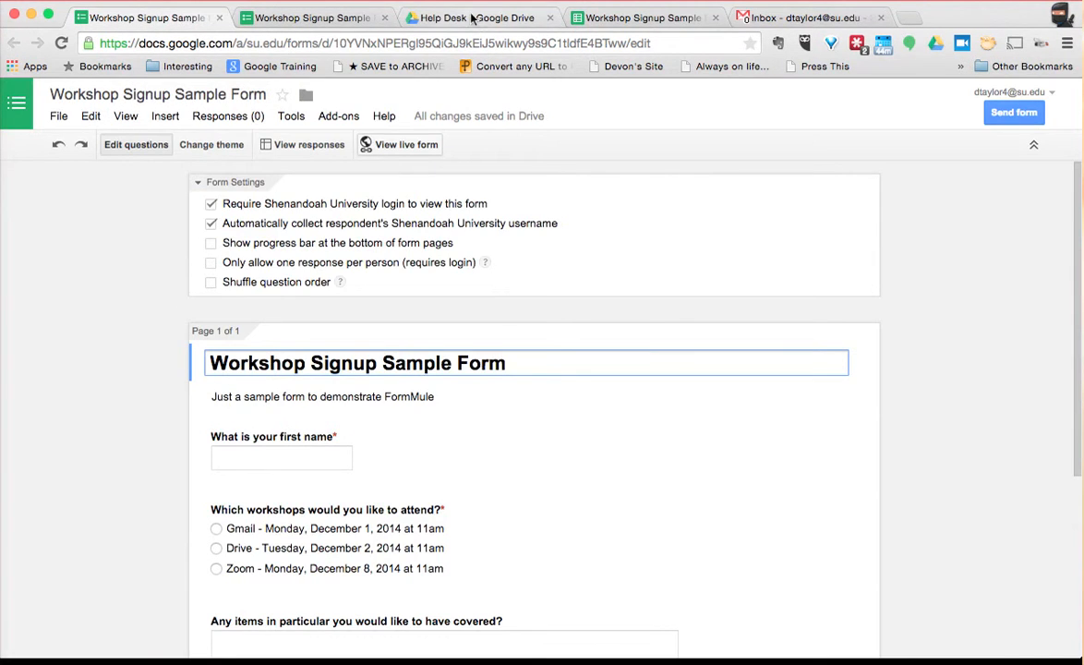
{"action": "left_click", "coordinate": [317, 20]}
{"action": "scroll", "coordinate": [439, 369], "scroll_direction": "down", "scroll_amount": 2}
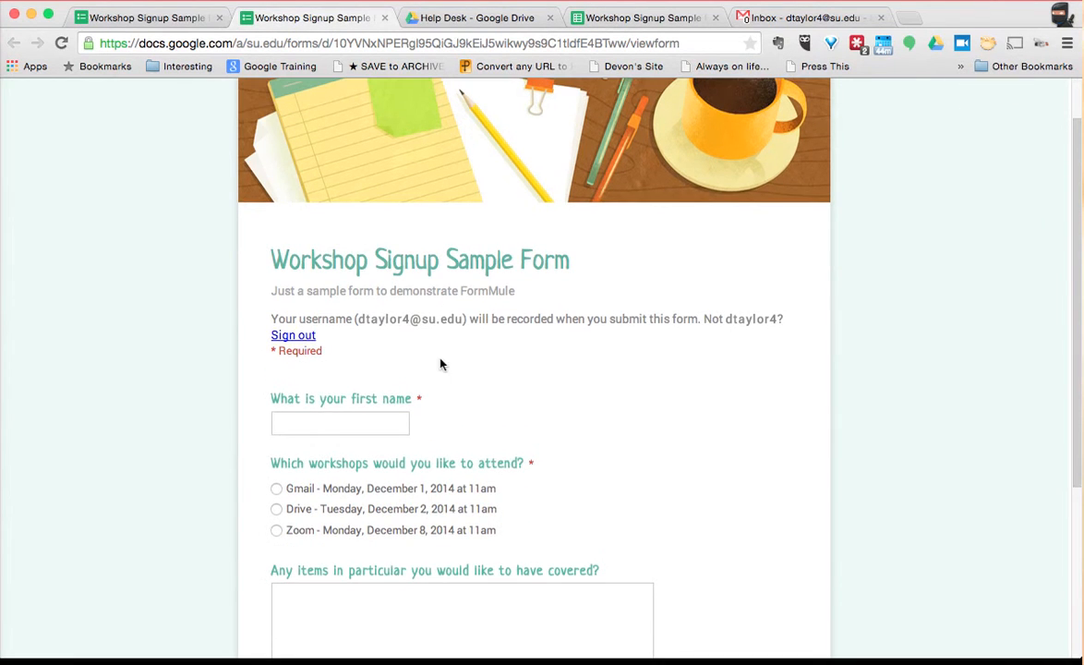
{"action": "left_click", "coordinate": [338, 416]}
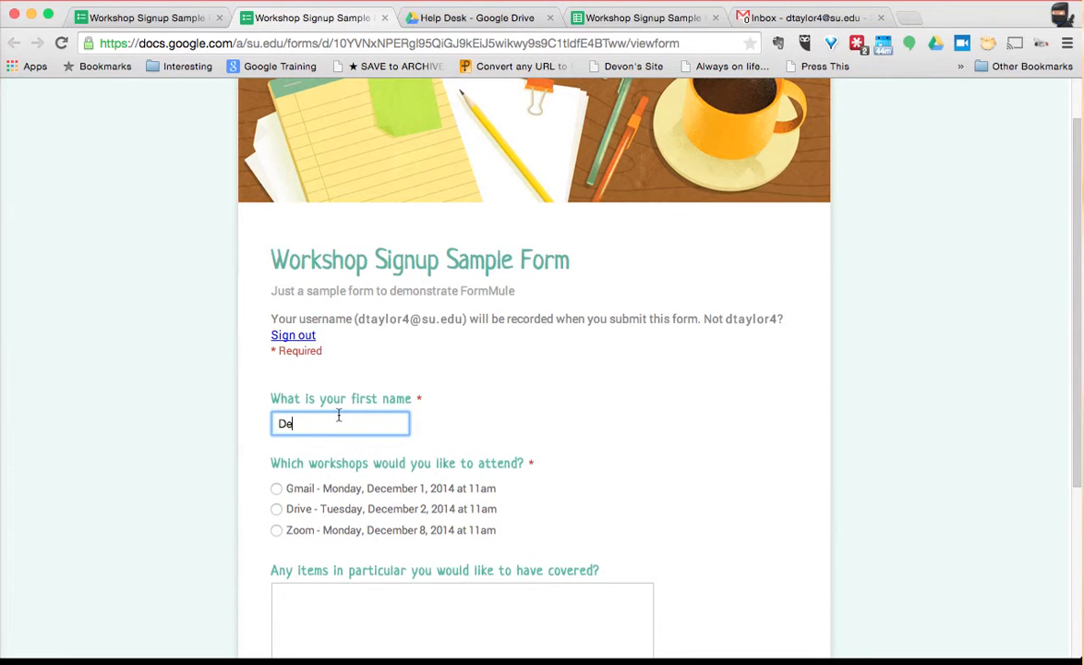
{"action": "key", "text": "Tab"}
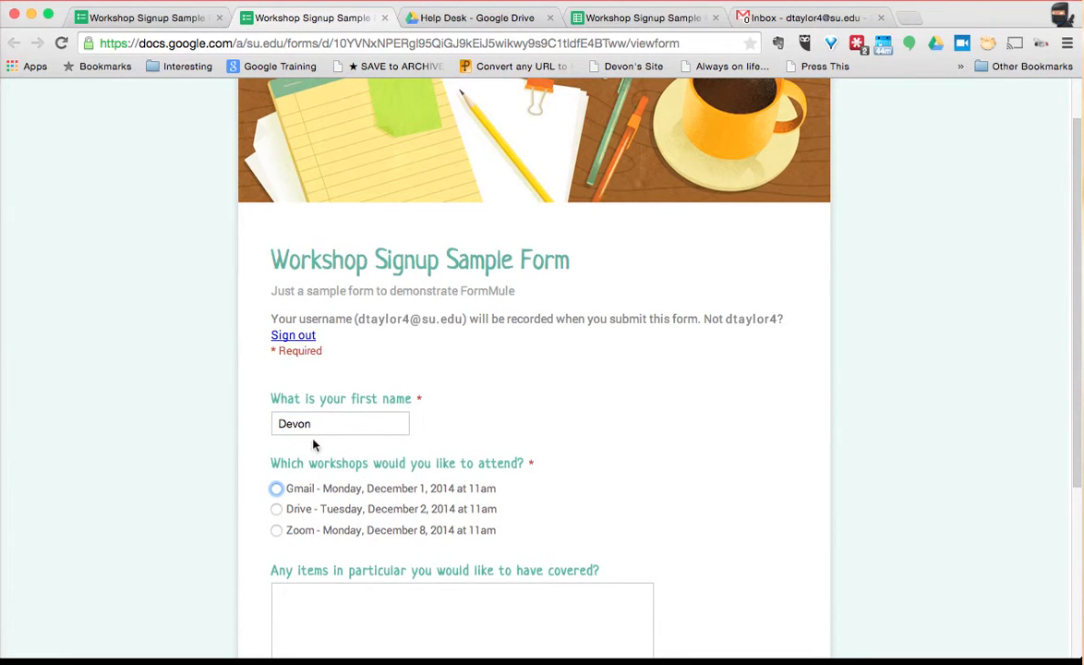
{"action": "scroll", "coordinate": [277, 486], "scroll_direction": "down", "scroll_amount": 1}
{"action": "left_click", "coordinate": [277, 486]}
- Enter "Drive Organization and Drive addons like FormMule. Thanks!" as the items to have covered
{"action": "scroll", "coordinate": [588, 494], "scroll_direction": "down", "scroll_amount": 4}
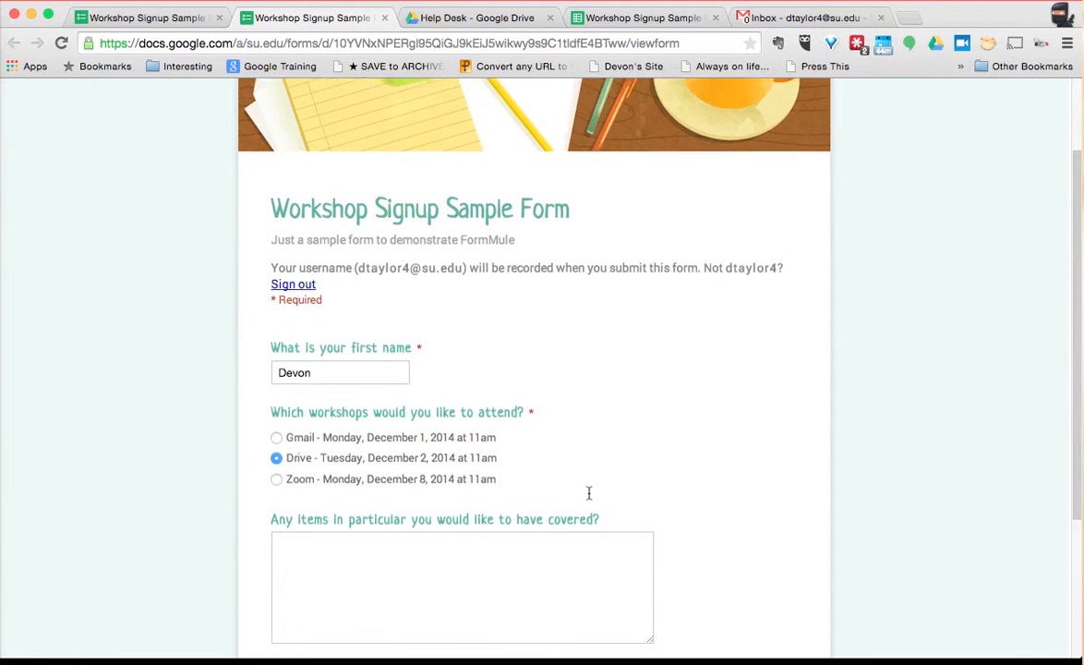
{"action": "left_click", "coordinate": [518, 486]}
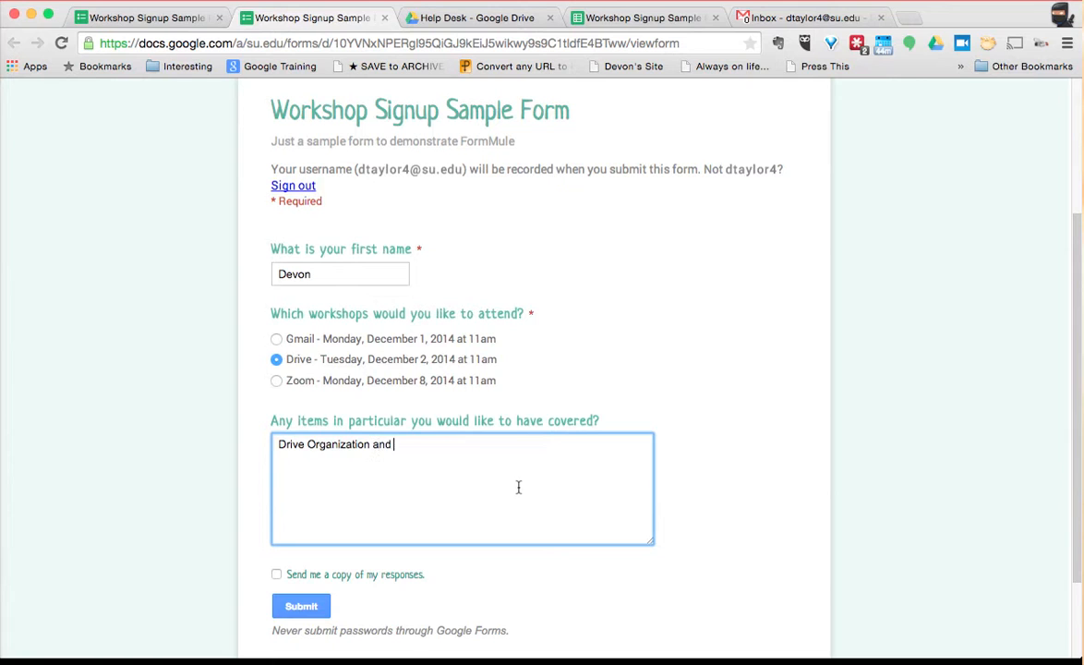
{"action": "type", "text": "Drive Organization and Drive addons like FormMu"}
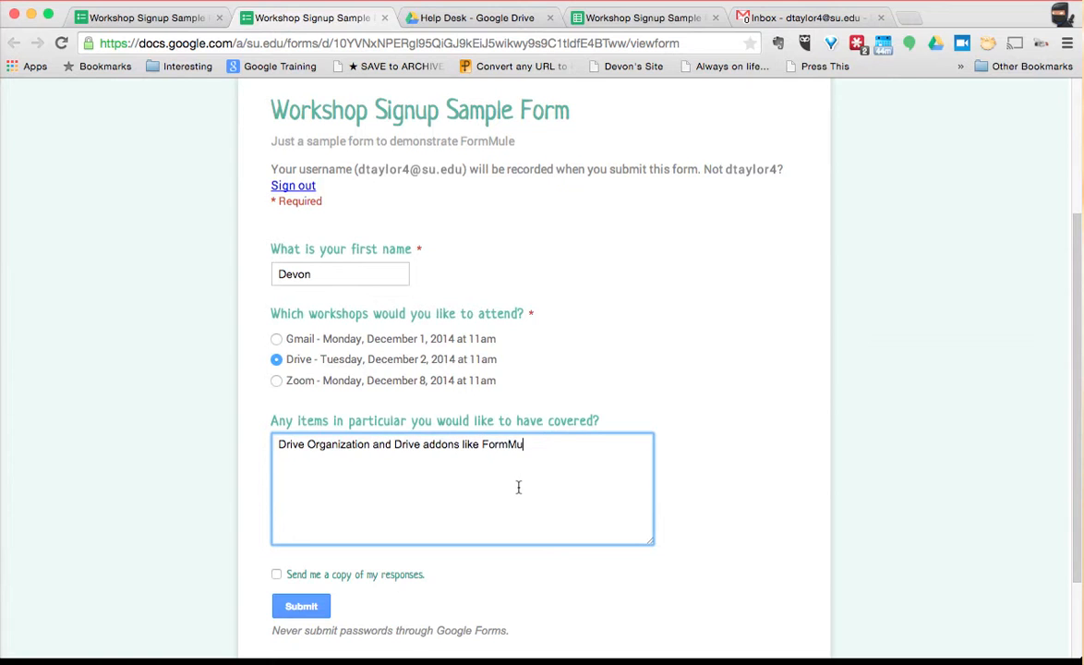
{"action": "type", "text": "le. Thanks!"}
- Switch to the responses spreadsheet, close the "Preview and send all" dialog and look over the columns formMule added
{"action": "left_click", "coordinate": [652, 25]}
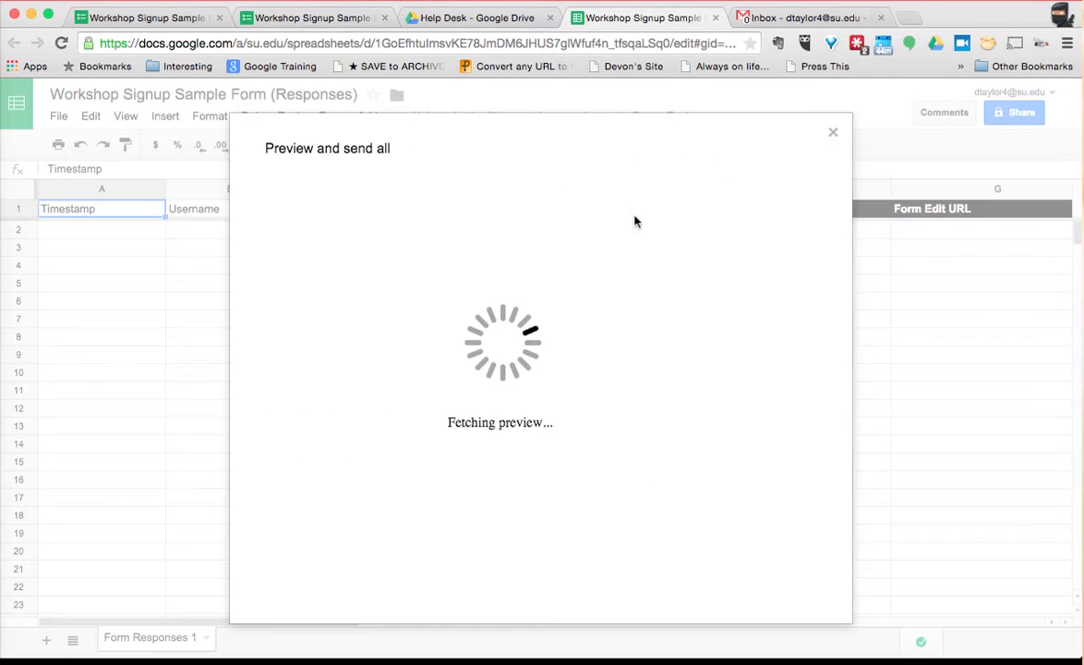
{"action": "left_click", "coordinate": [832, 134]}
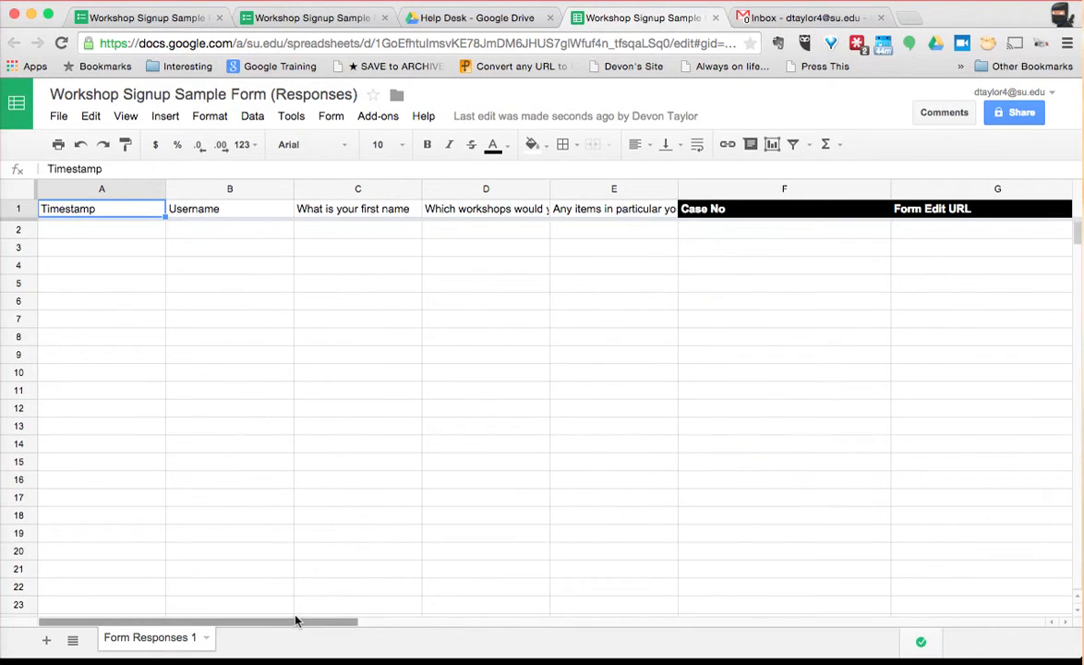
{"action": "left_click_drag", "start_coordinate": [315, 625], "coordinate": [445, 605]}
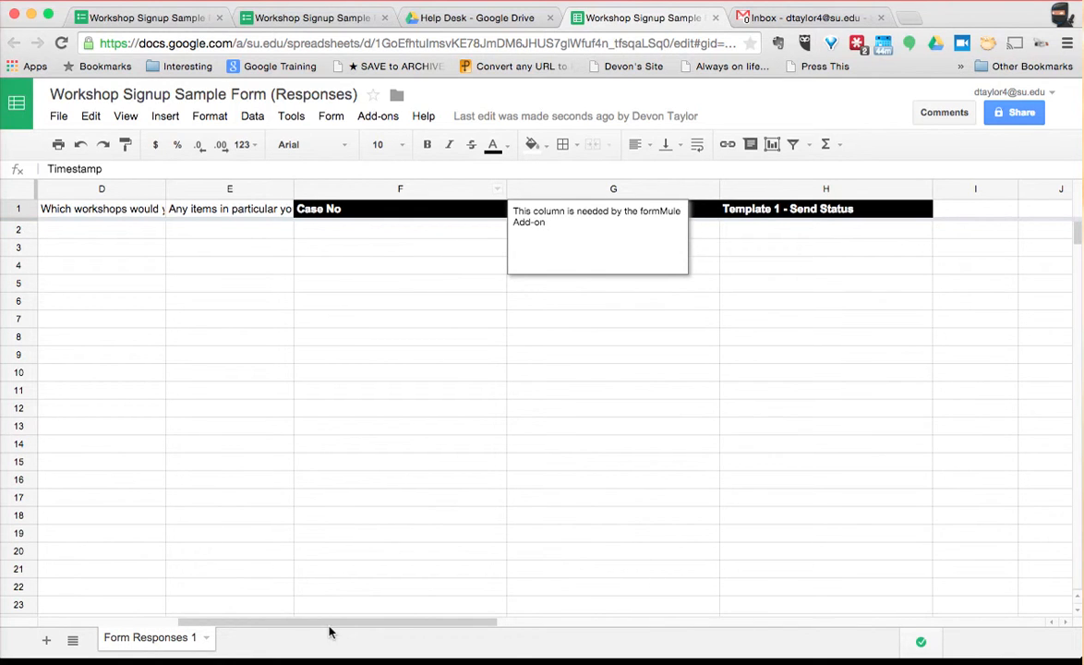
{"action": "left_click_drag", "start_coordinate": [338, 627], "coordinate": [196, 626]}
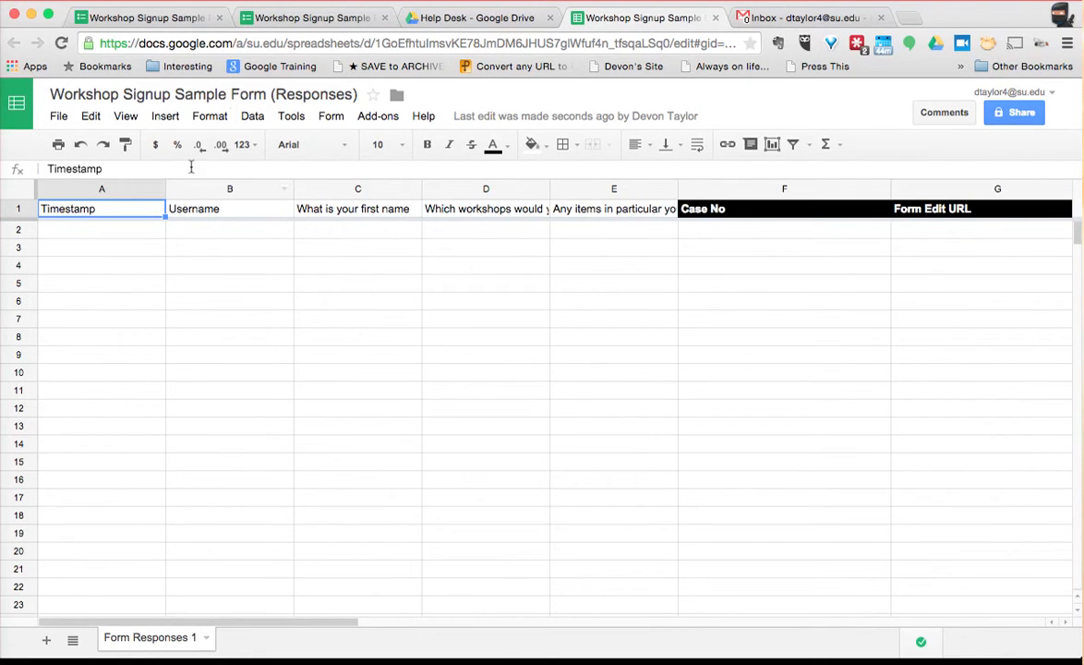
- Submit the completed signup form and check the new row's form edit URL and send status in the responses spreadsheet
{"action": "left_click", "coordinate": [337, 25]}
{"action": "left_click", "coordinate": [302, 607]}
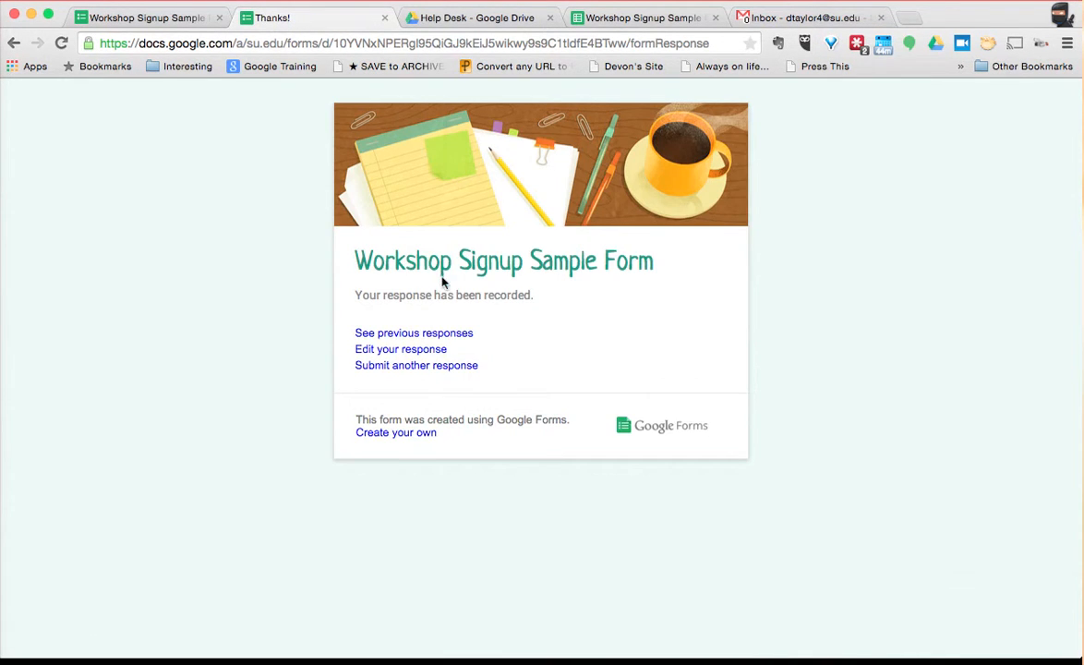
{"action": "left_click", "coordinate": [584, 21]}
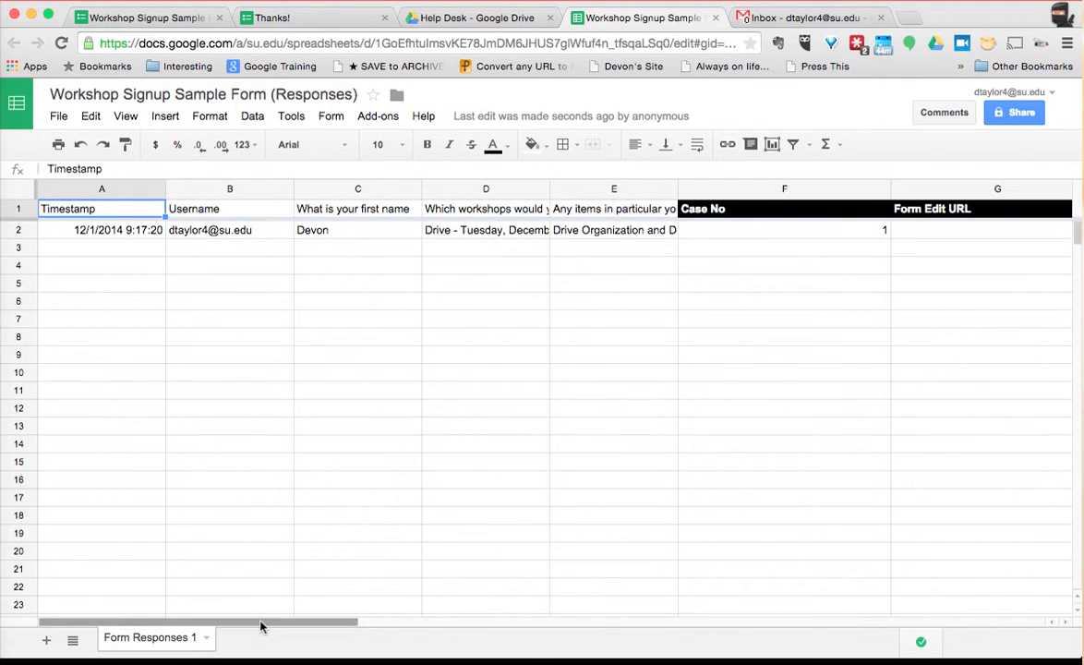
{"action": "left_click_drag", "start_coordinate": [273, 622], "coordinate": [394, 619]}
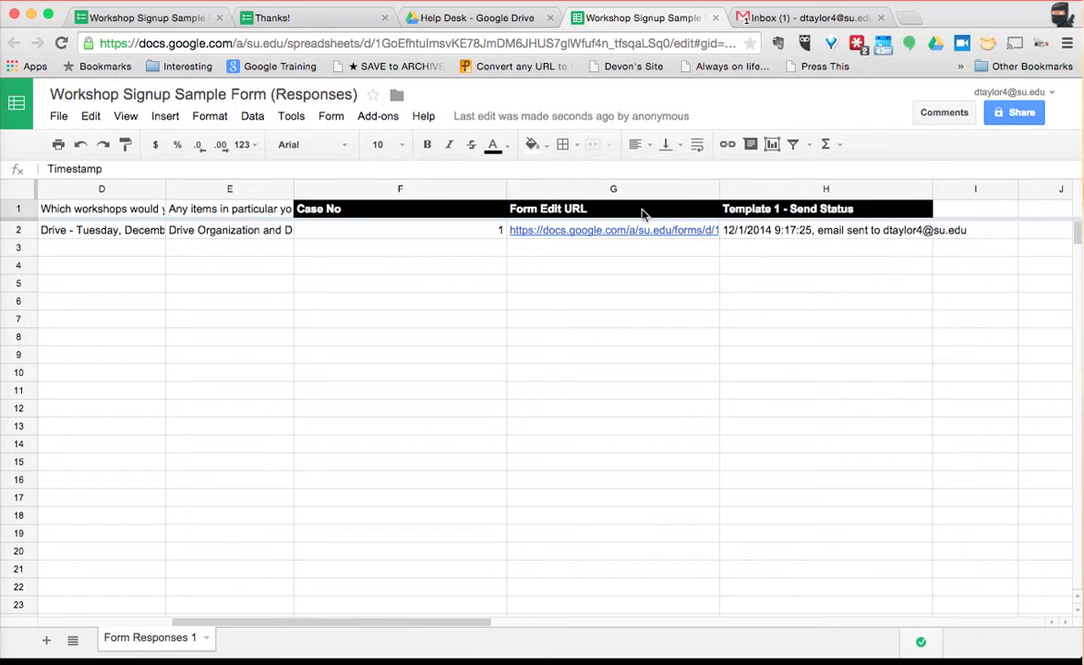
- Switch to Gmail, open the "Your Recent Submission" email and examine the merged workshop choice and requested items
{"action": "left_click", "coordinate": [794, 17]}
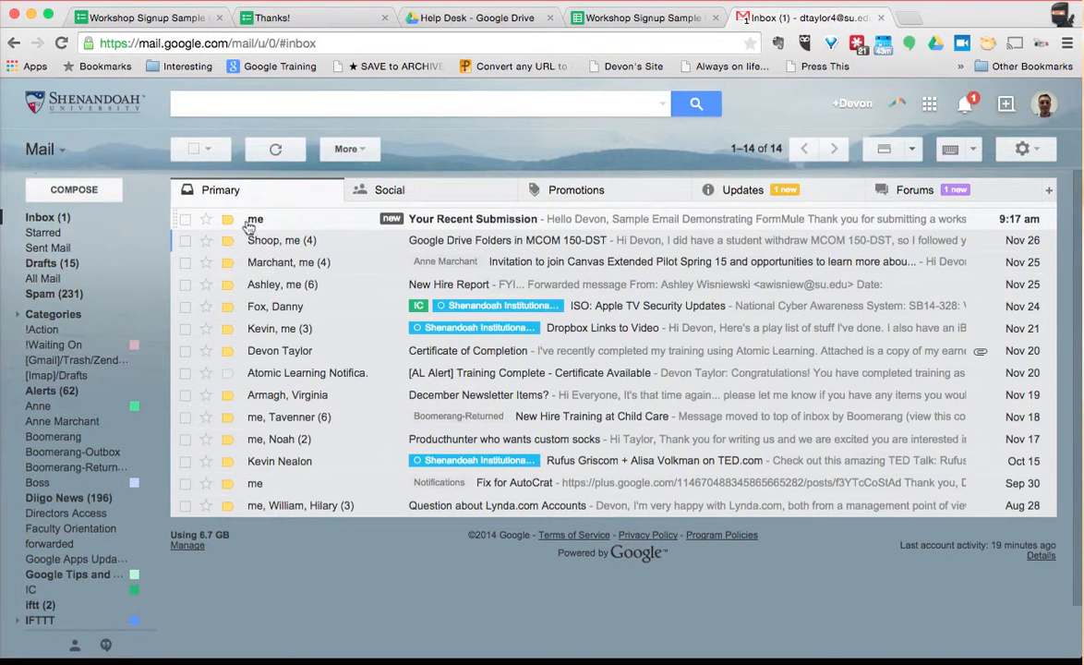
{"action": "left_click", "coordinate": [482, 220]}
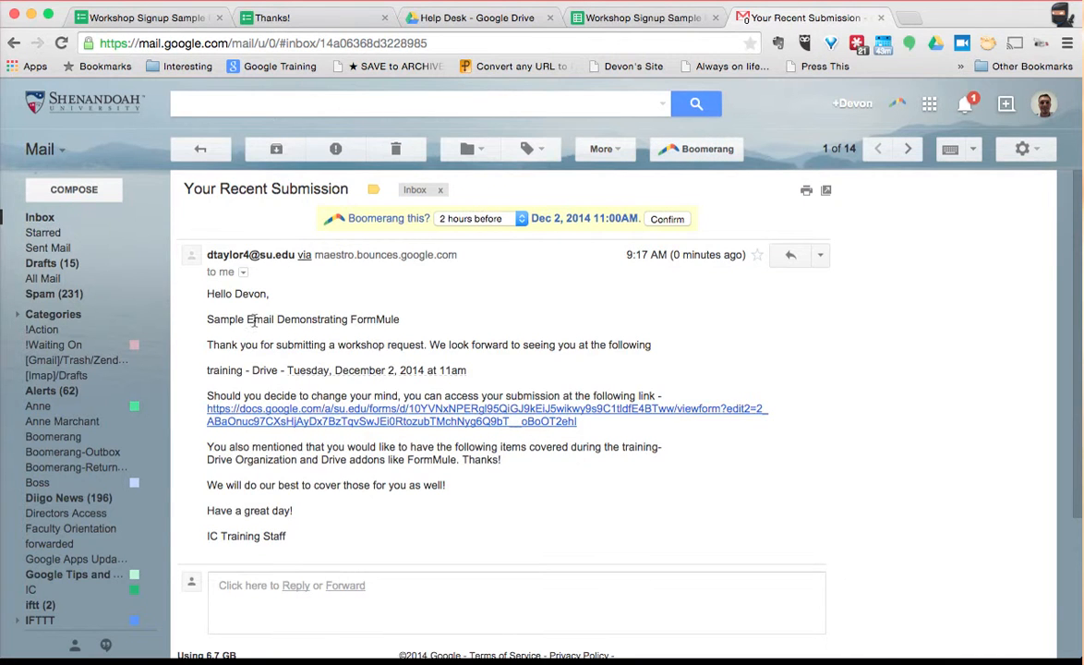
{"action": "scroll", "coordinate": [256, 295], "scroll_direction": "down", "scroll_amount": 2}
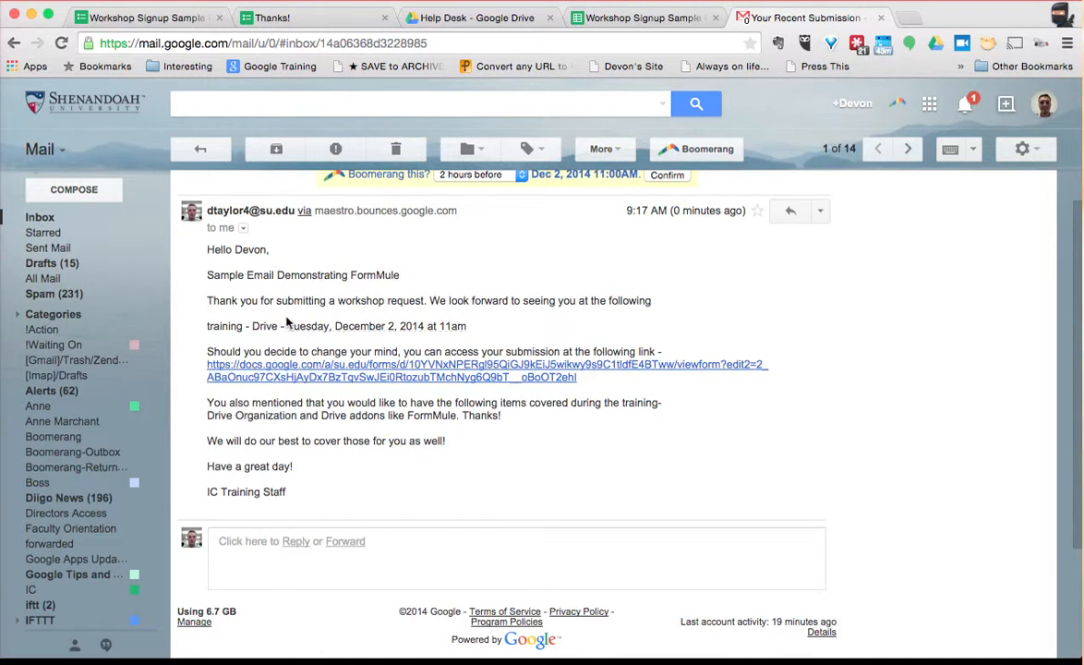
{"action": "left_click_drag", "start_coordinate": [246, 326], "coordinate": [476, 326]}
{"action": "left_click", "coordinate": [476, 326]}
{"action": "left_click_drag", "start_coordinate": [210, 417], "coordinate": [531, 417]}
{"action": "left_click", "coordinate": [456, 416]}
{"action": "scroll", "coordinate": [483, 397], "scroll_direction": "up", "scroll_amount": 1}
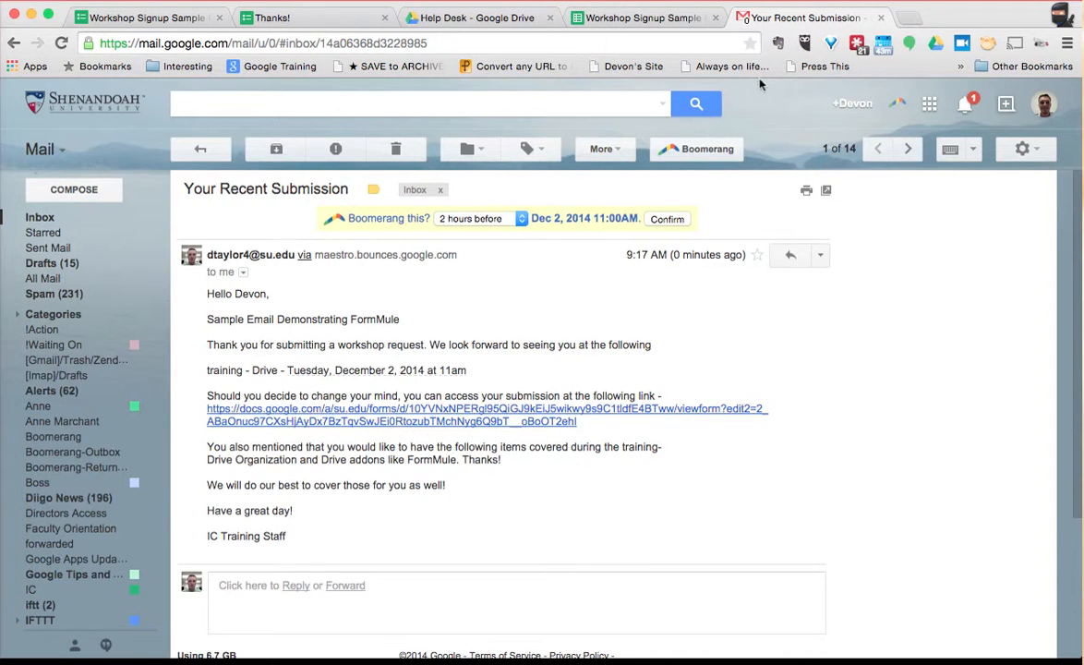
- Return to the responses spreadsheet and review the submitted row from its first columns
{"action": "left_click", "coordinate": [573, 18]}
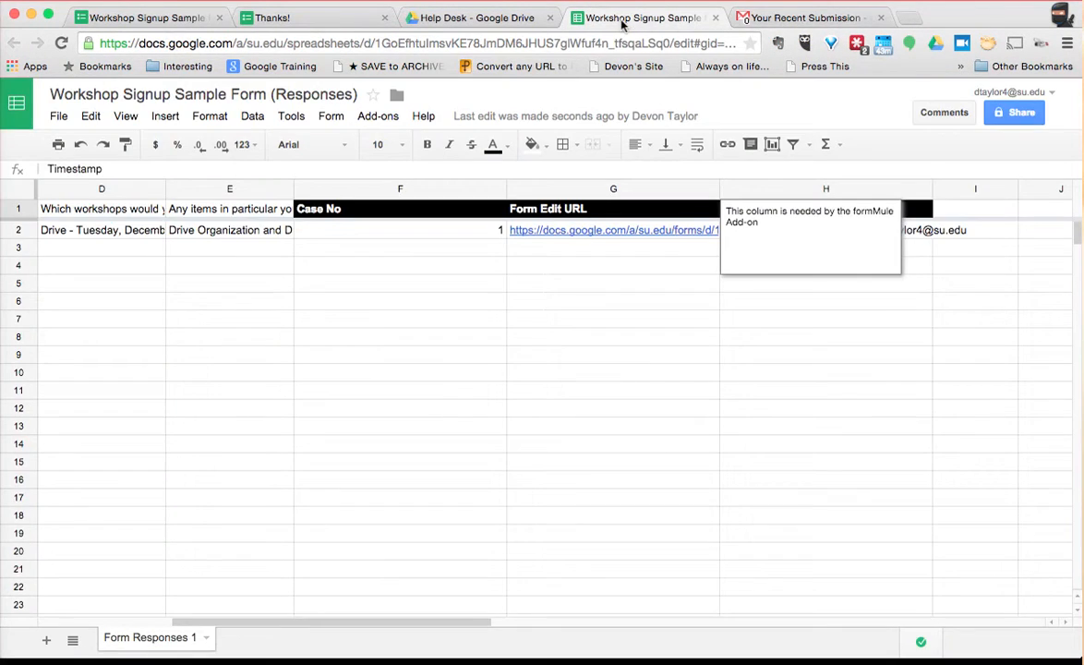
{"action": "left_click_drag", "start_coordinate": [303, 627], "coordinate": [118, 634]}
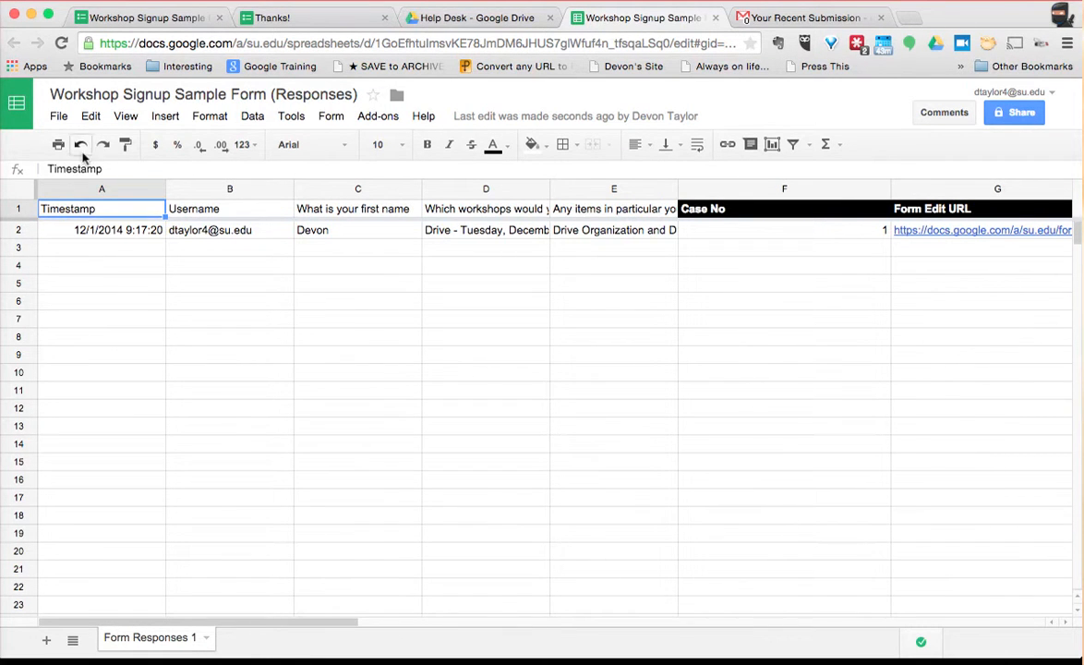